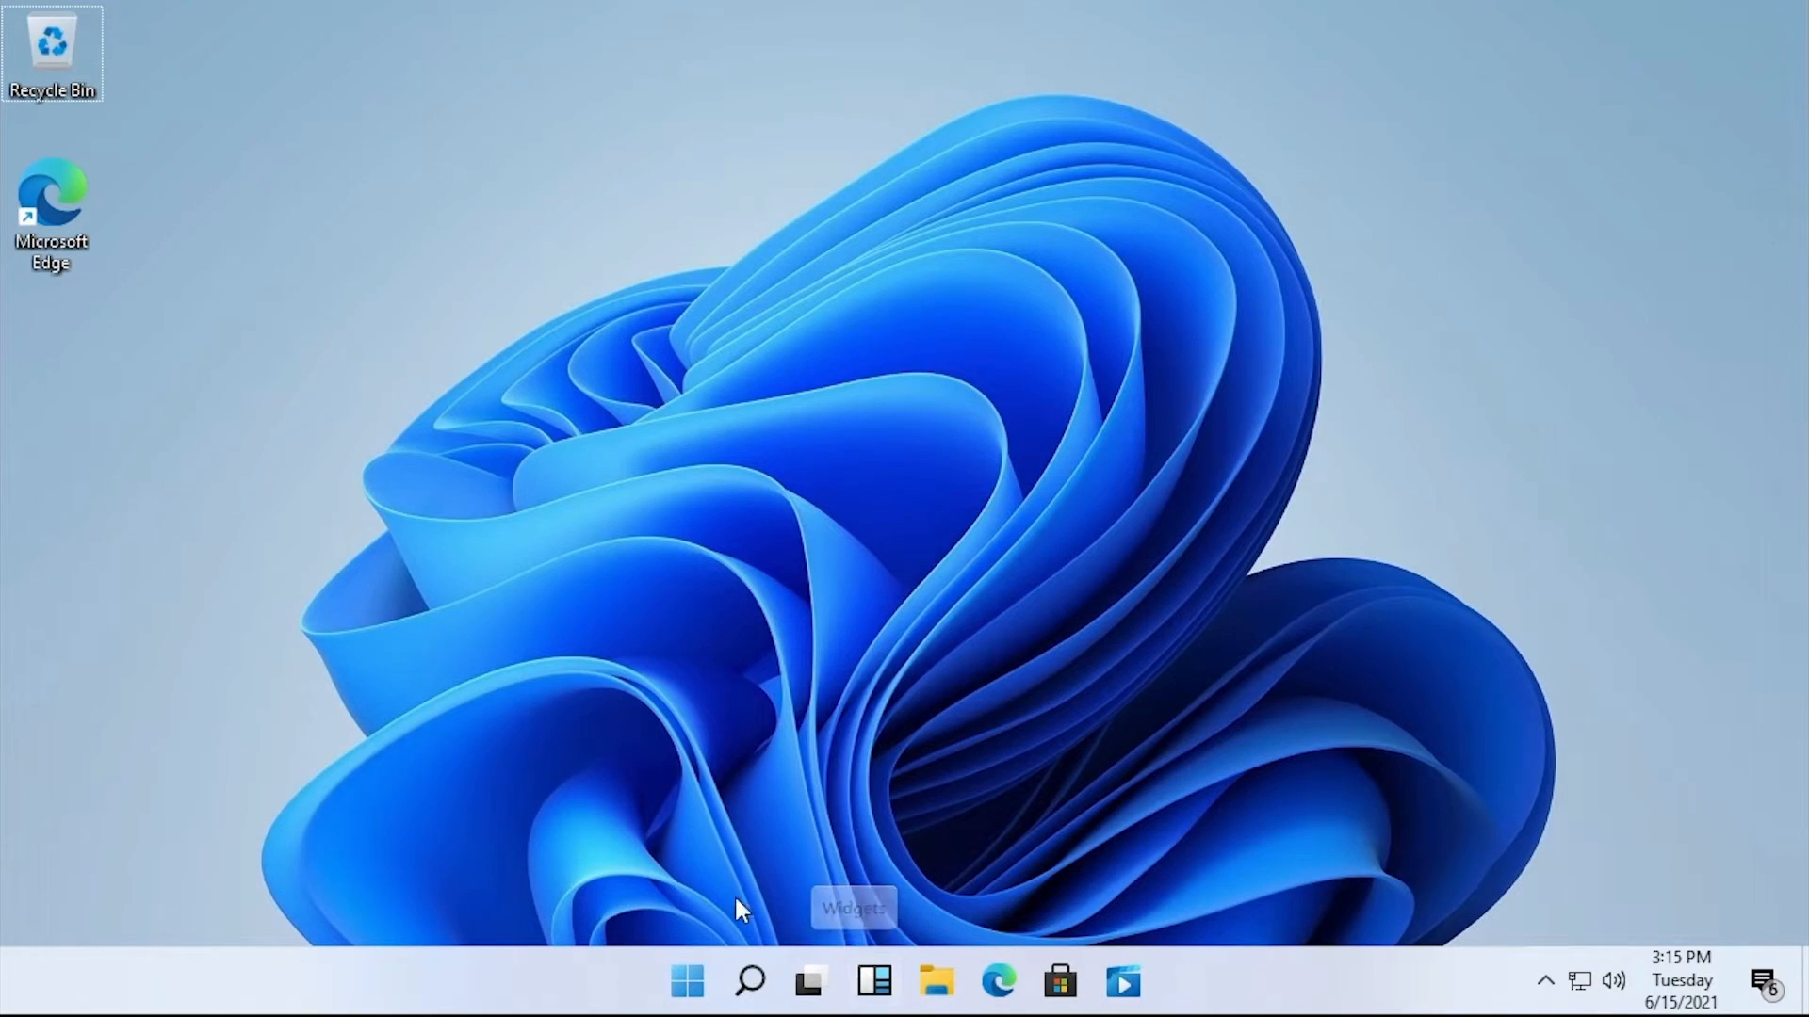
Open the Start menu and look through its pages of pinned apps
{"action": "left_click", "coordinate": [692, 984]}
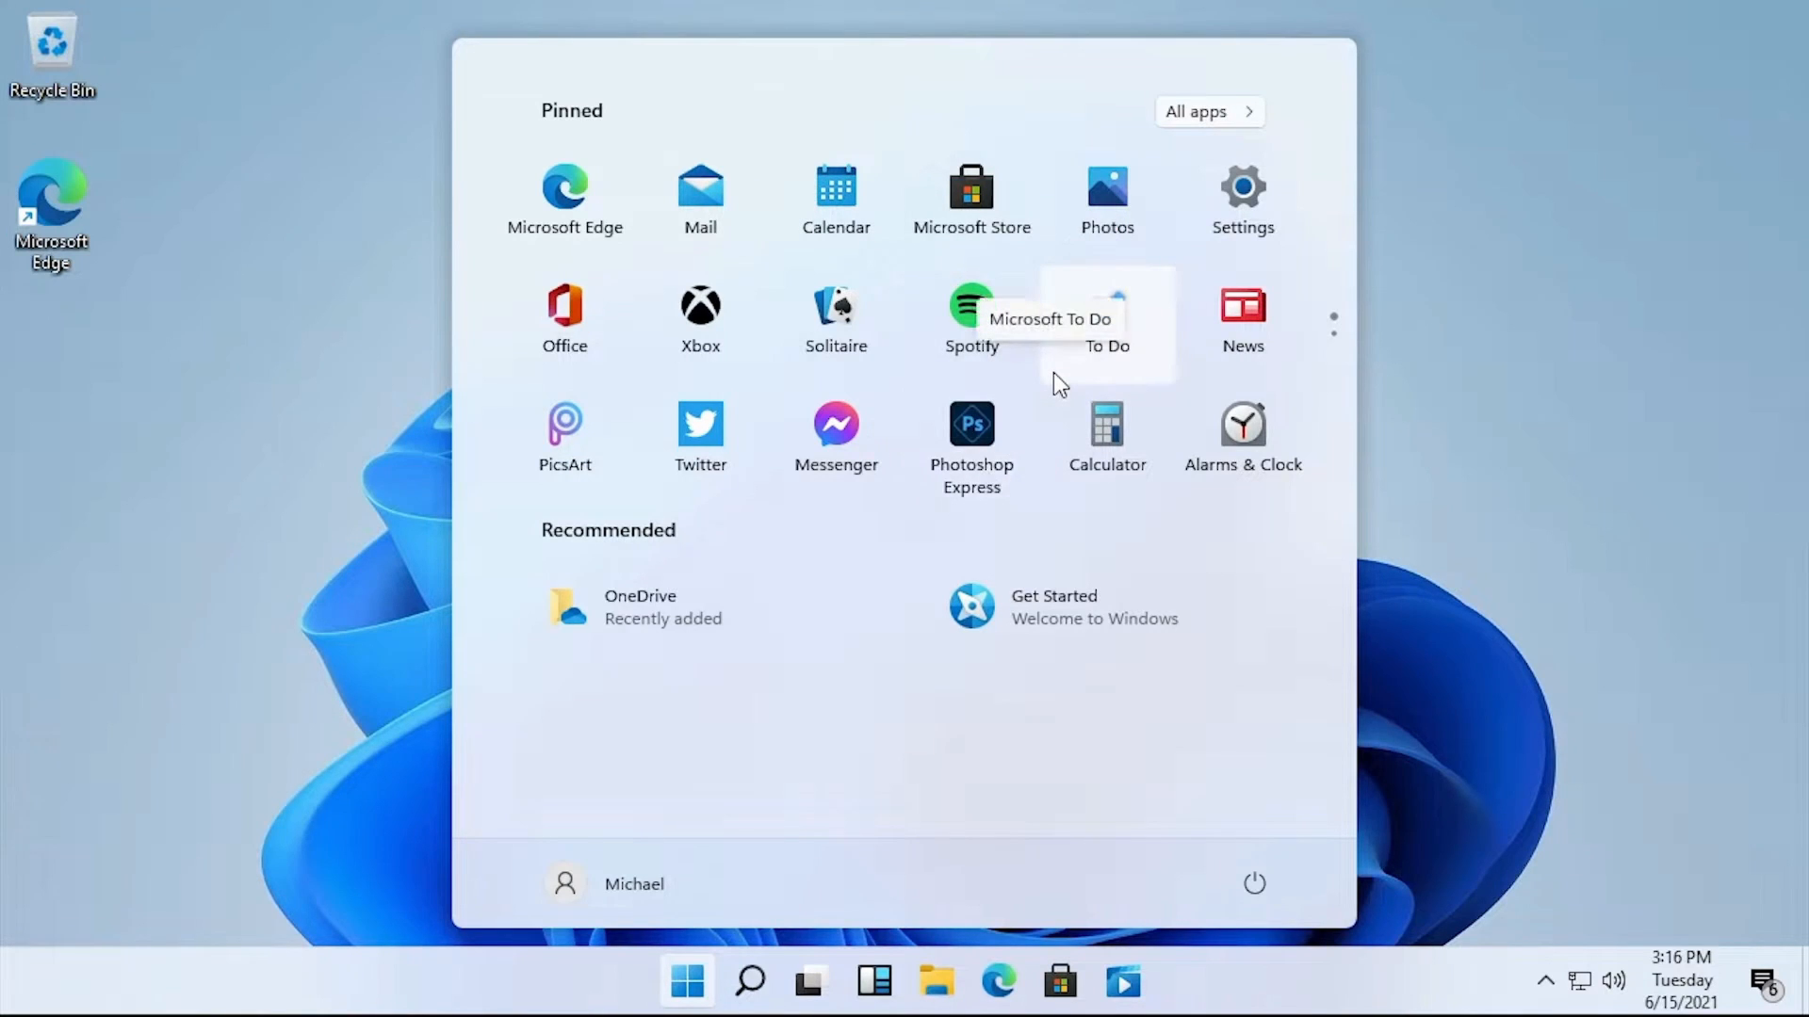
{"action": "scroll", "coordinate": [1053, 371], "scroll_direction": "down", "scroll_amount": 1}
{"action": "scroll", "coordinate": [1055, 396], "scroll_direction": "up", "scroll_amount": 1}
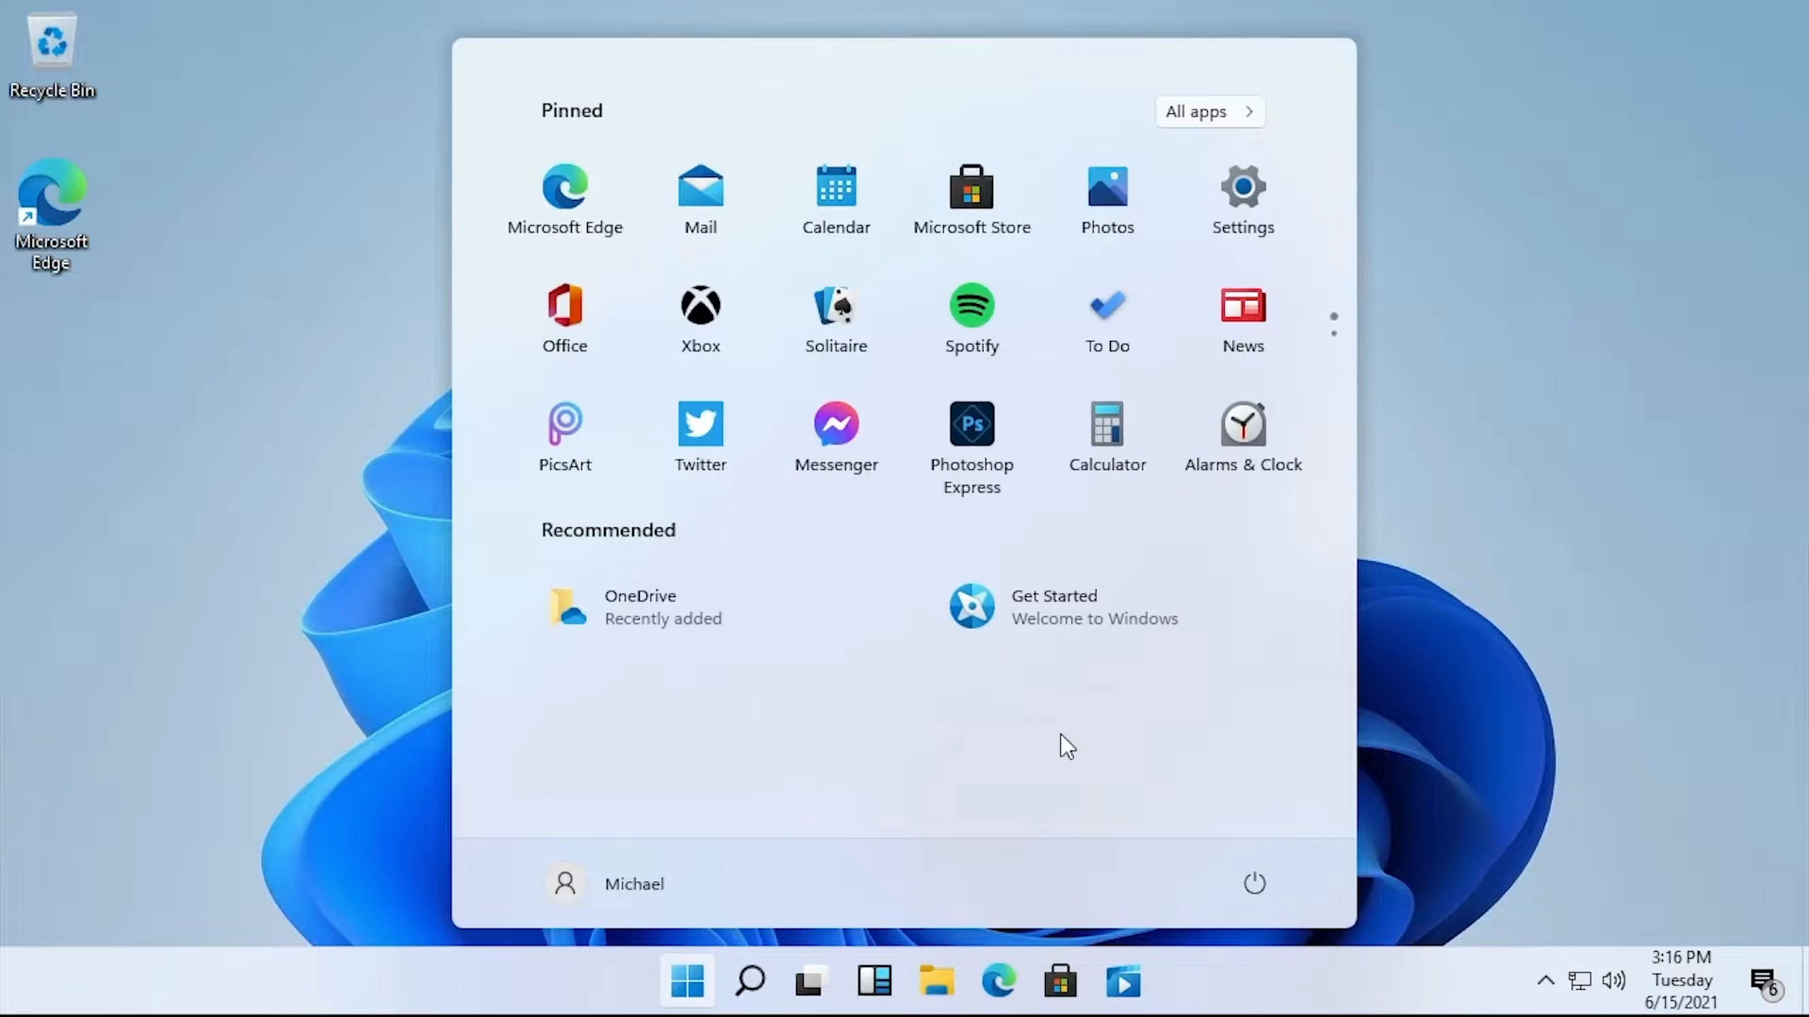
Uninstall Spotify from the pinned apps in the Start menu
{"action": "right_click", "coordinate": [965, 341]}
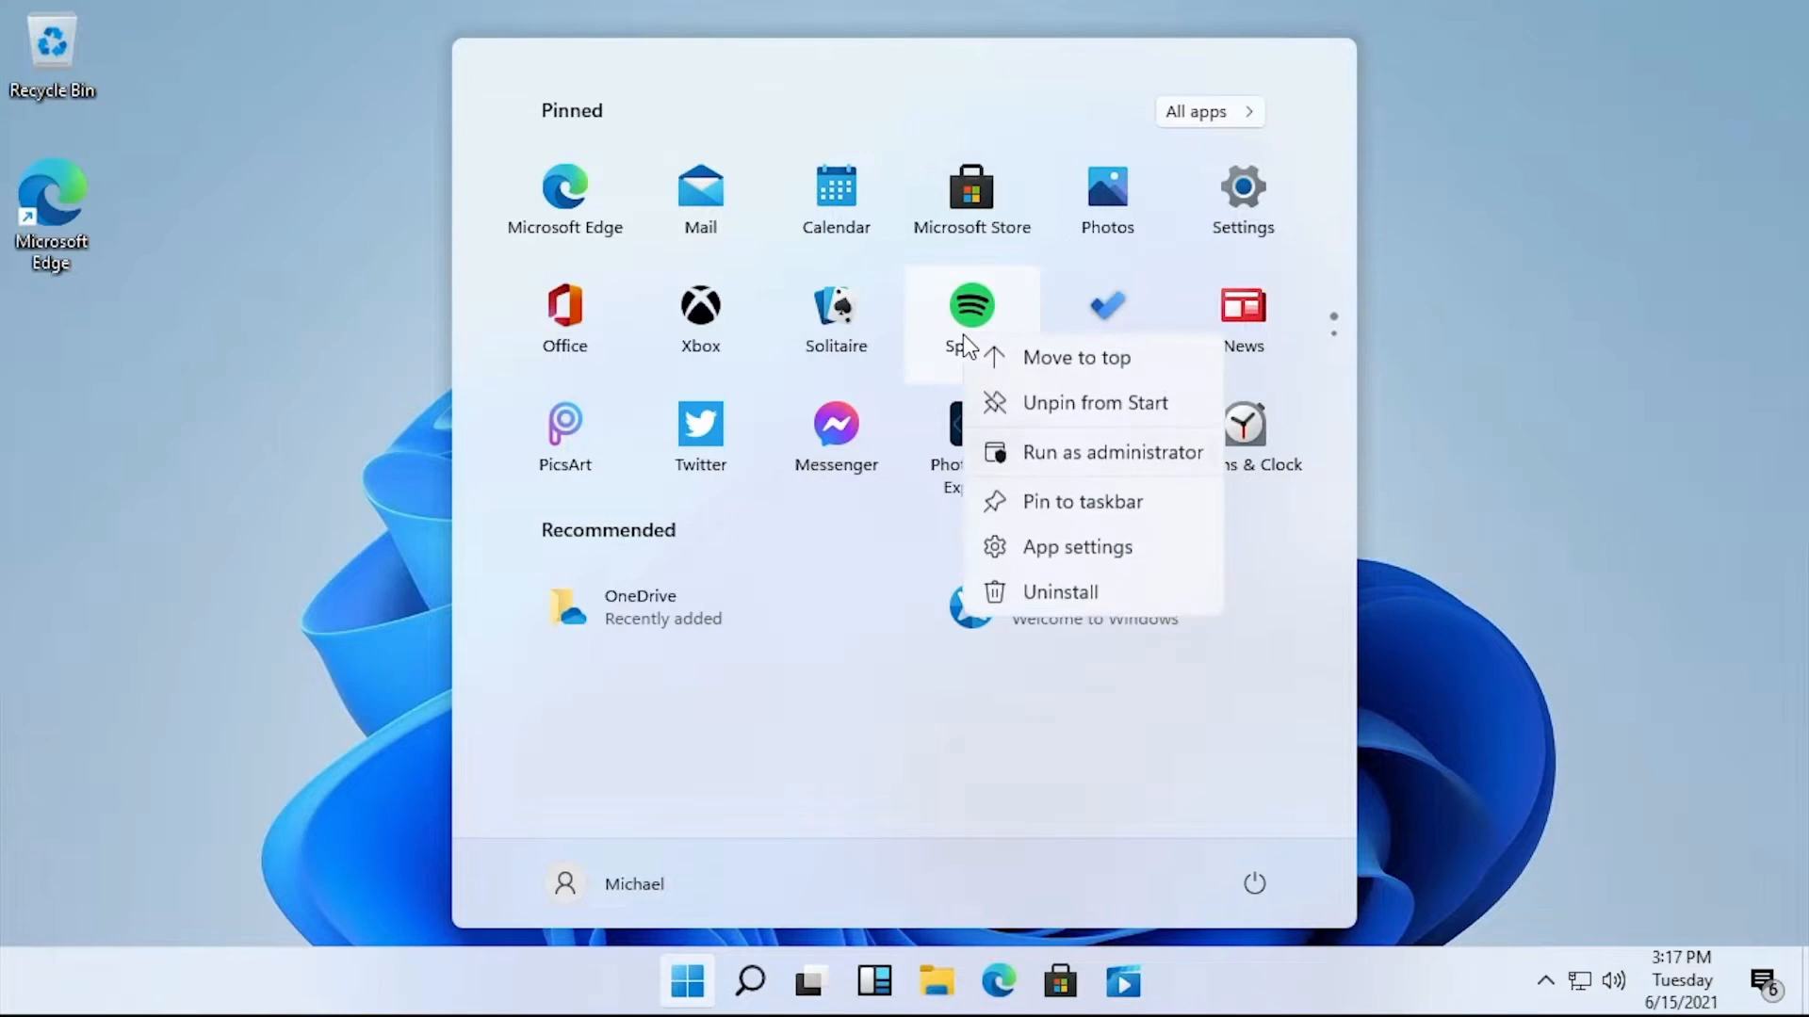
{"action": "left_click", "coordinate": [1051, 590]}
{"action": "left_click", "coordinate": [838, 533]}
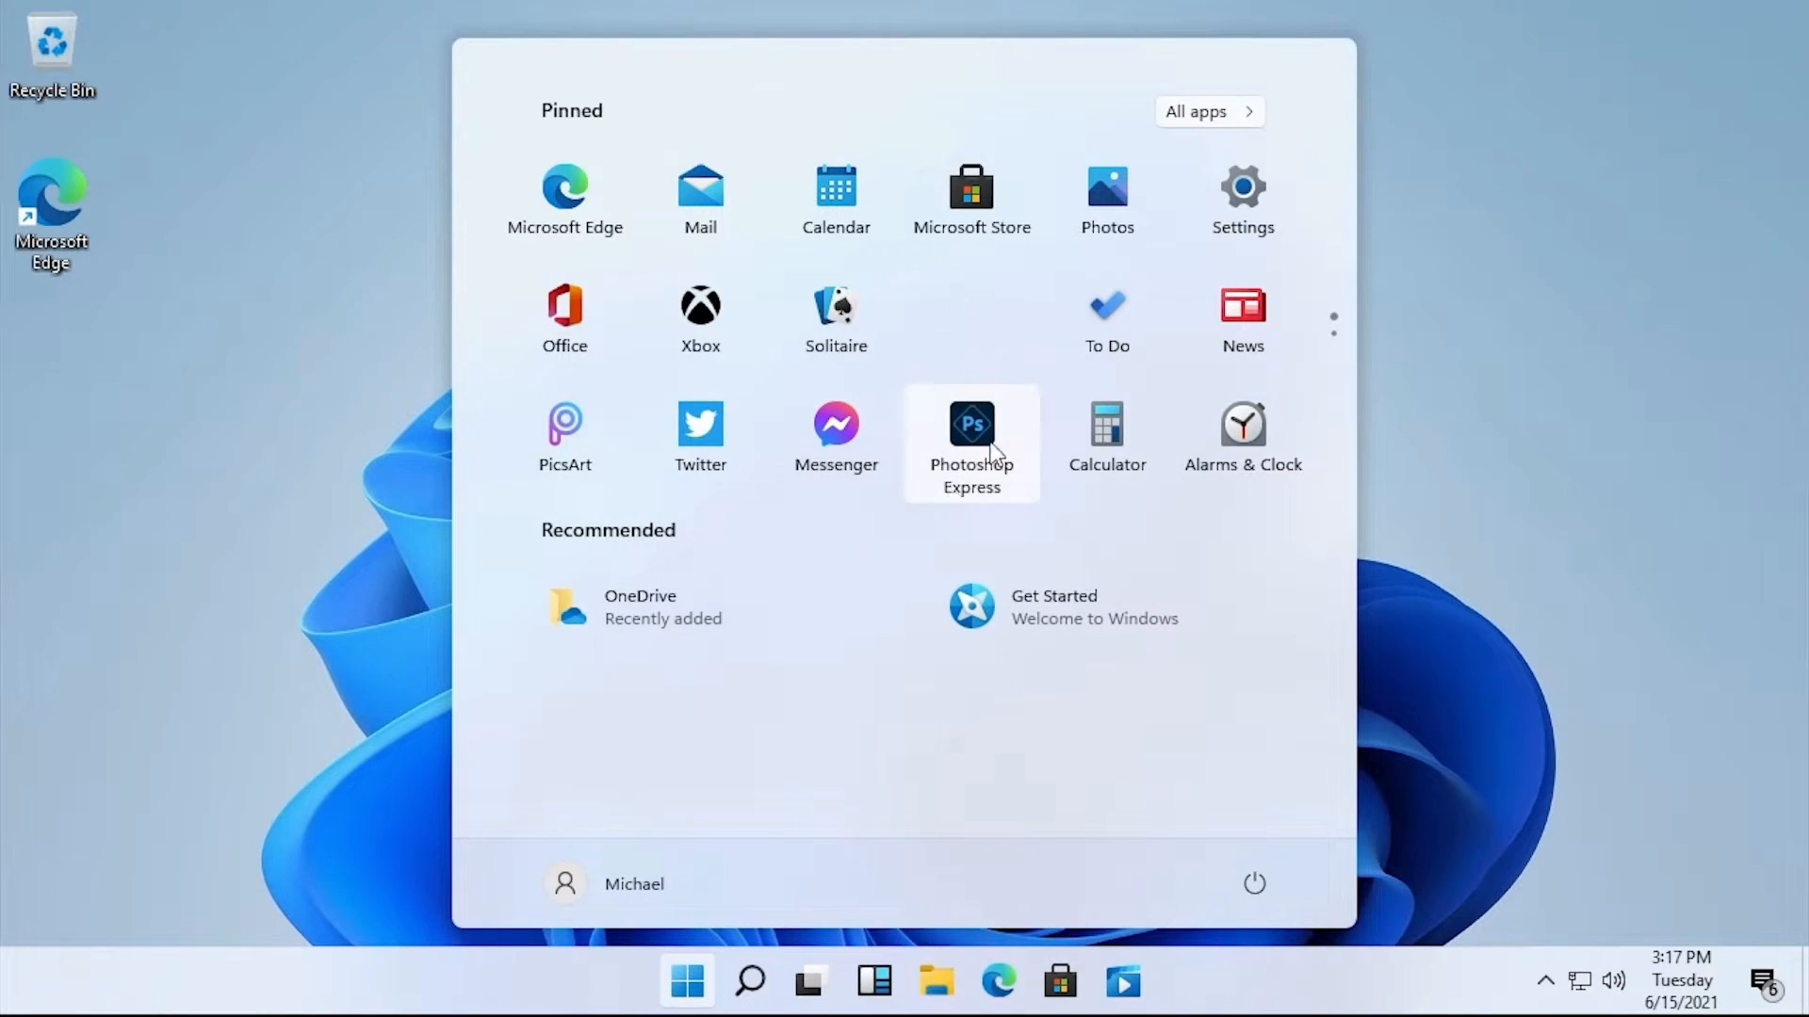
Uninstall Adobe Photoshop Express from the pinned apps in the Start menu
{"action": "right_click", "coordinate": [876, 447]}
{"action": "left_click", "coordinate": [957, 658]}
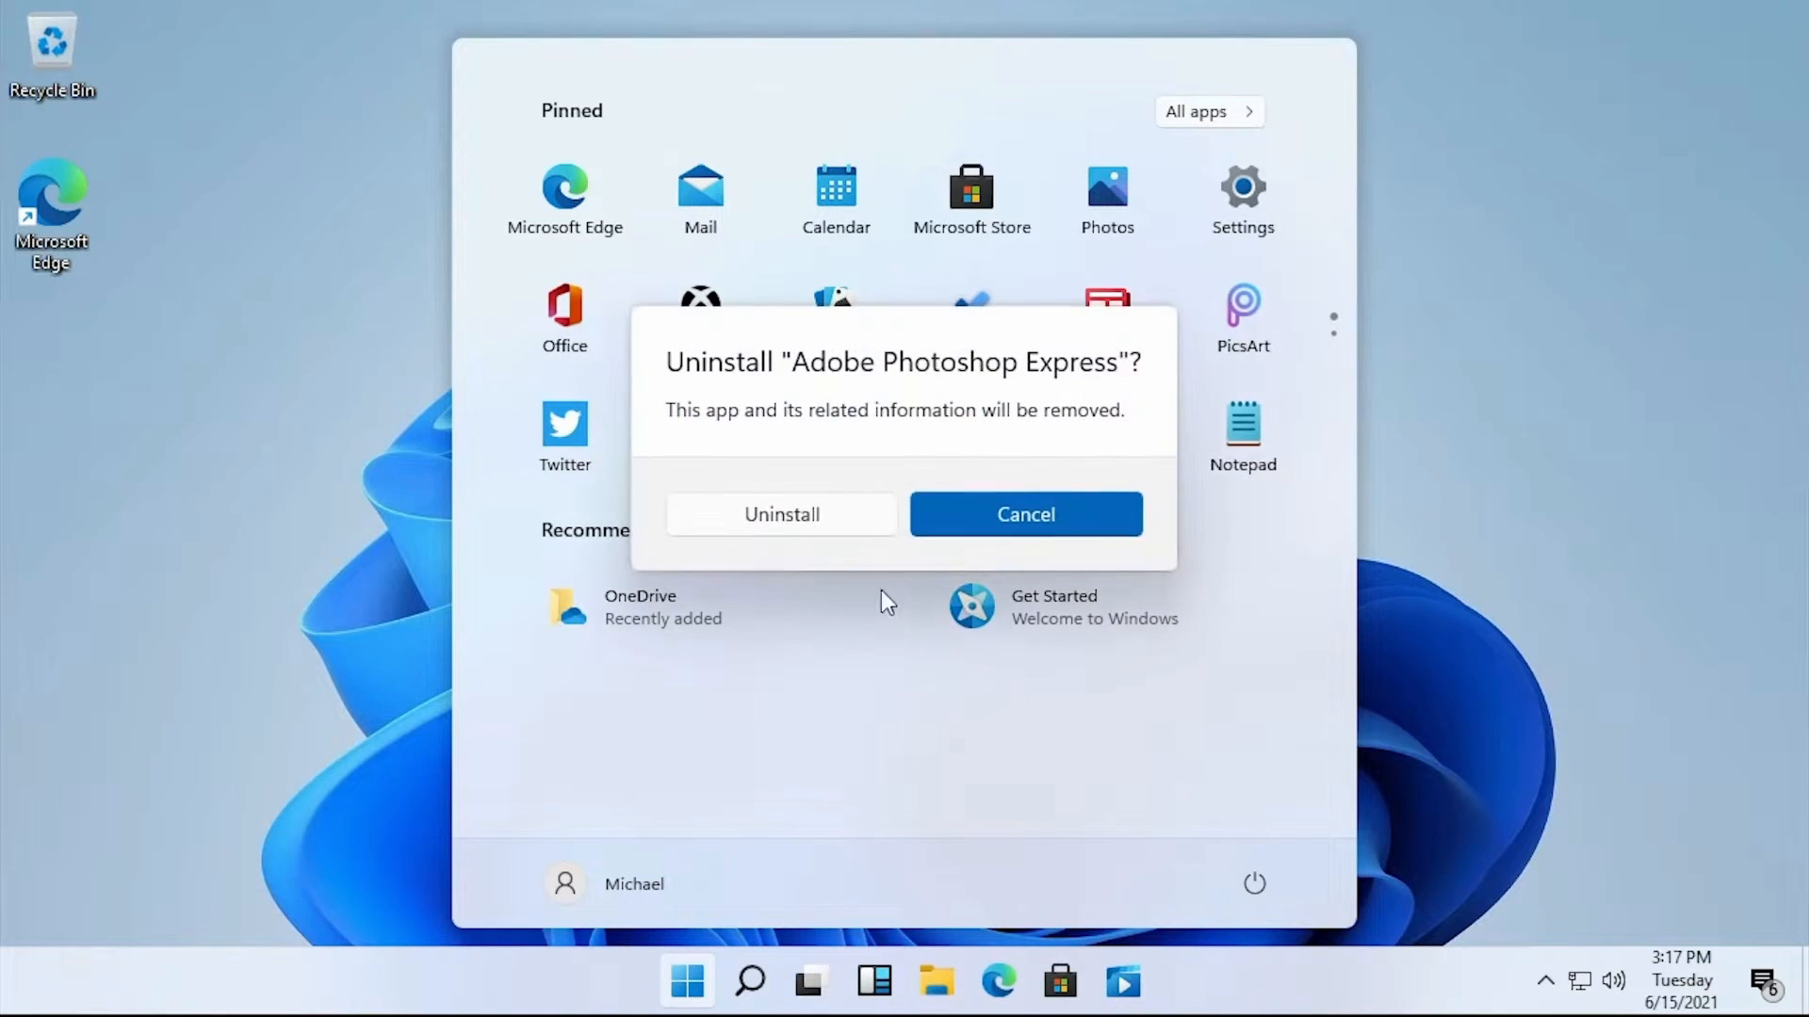
{"action": "left_click", "coordinate": [797, 518]}
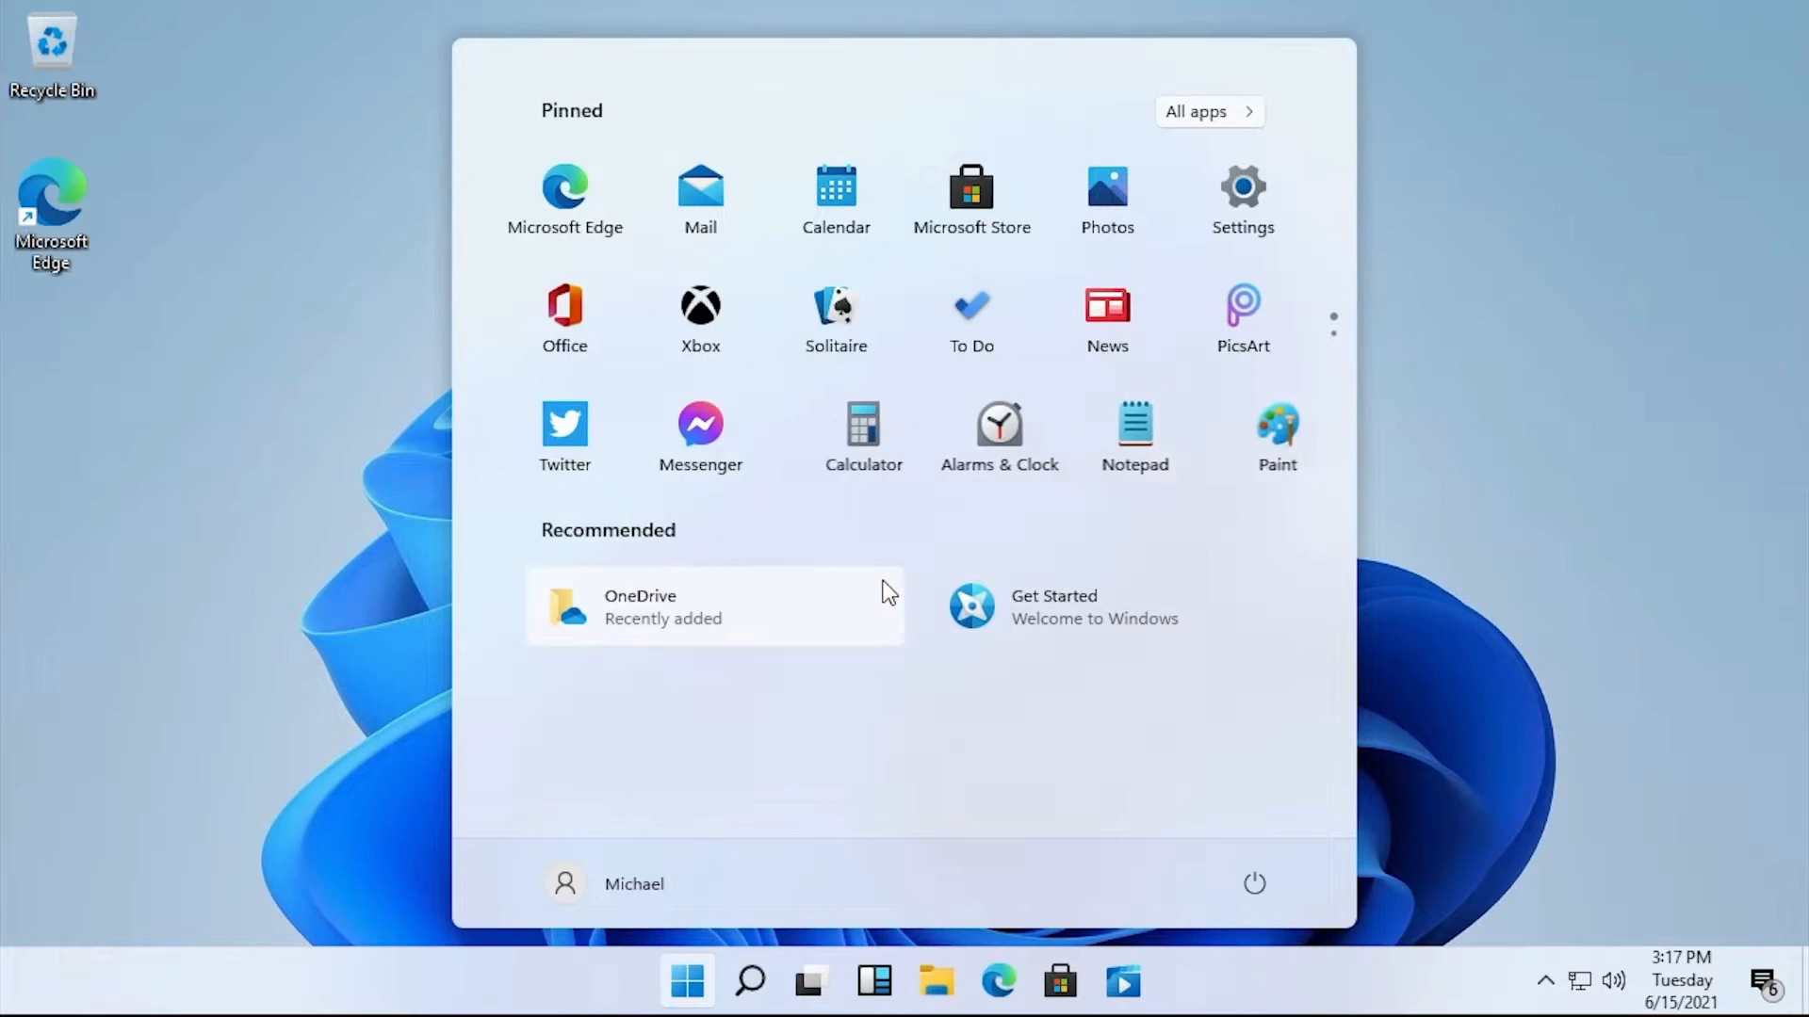
Open the pinned PicsArt app and launch it from its Microsoft Store installation notification
{"action": "left_click", "coordinate": [1262, 339]}
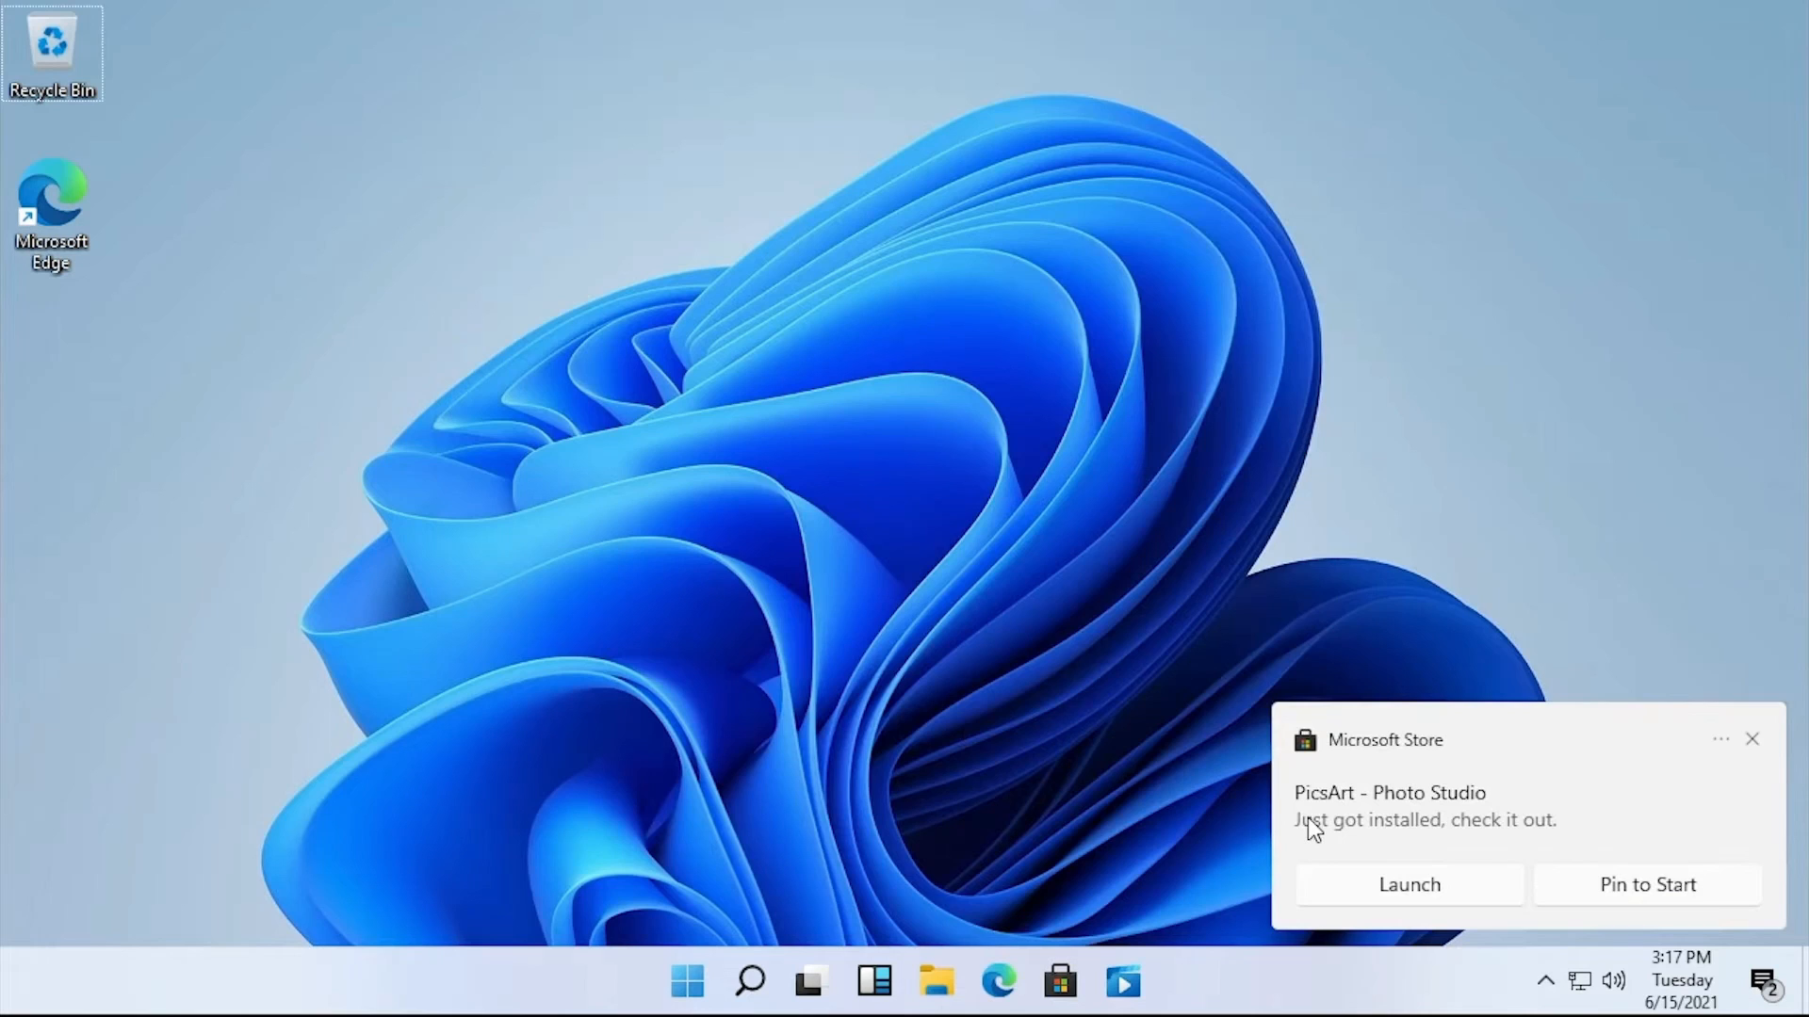
{"action": "left_click", "coordinate": [1430, 882]}
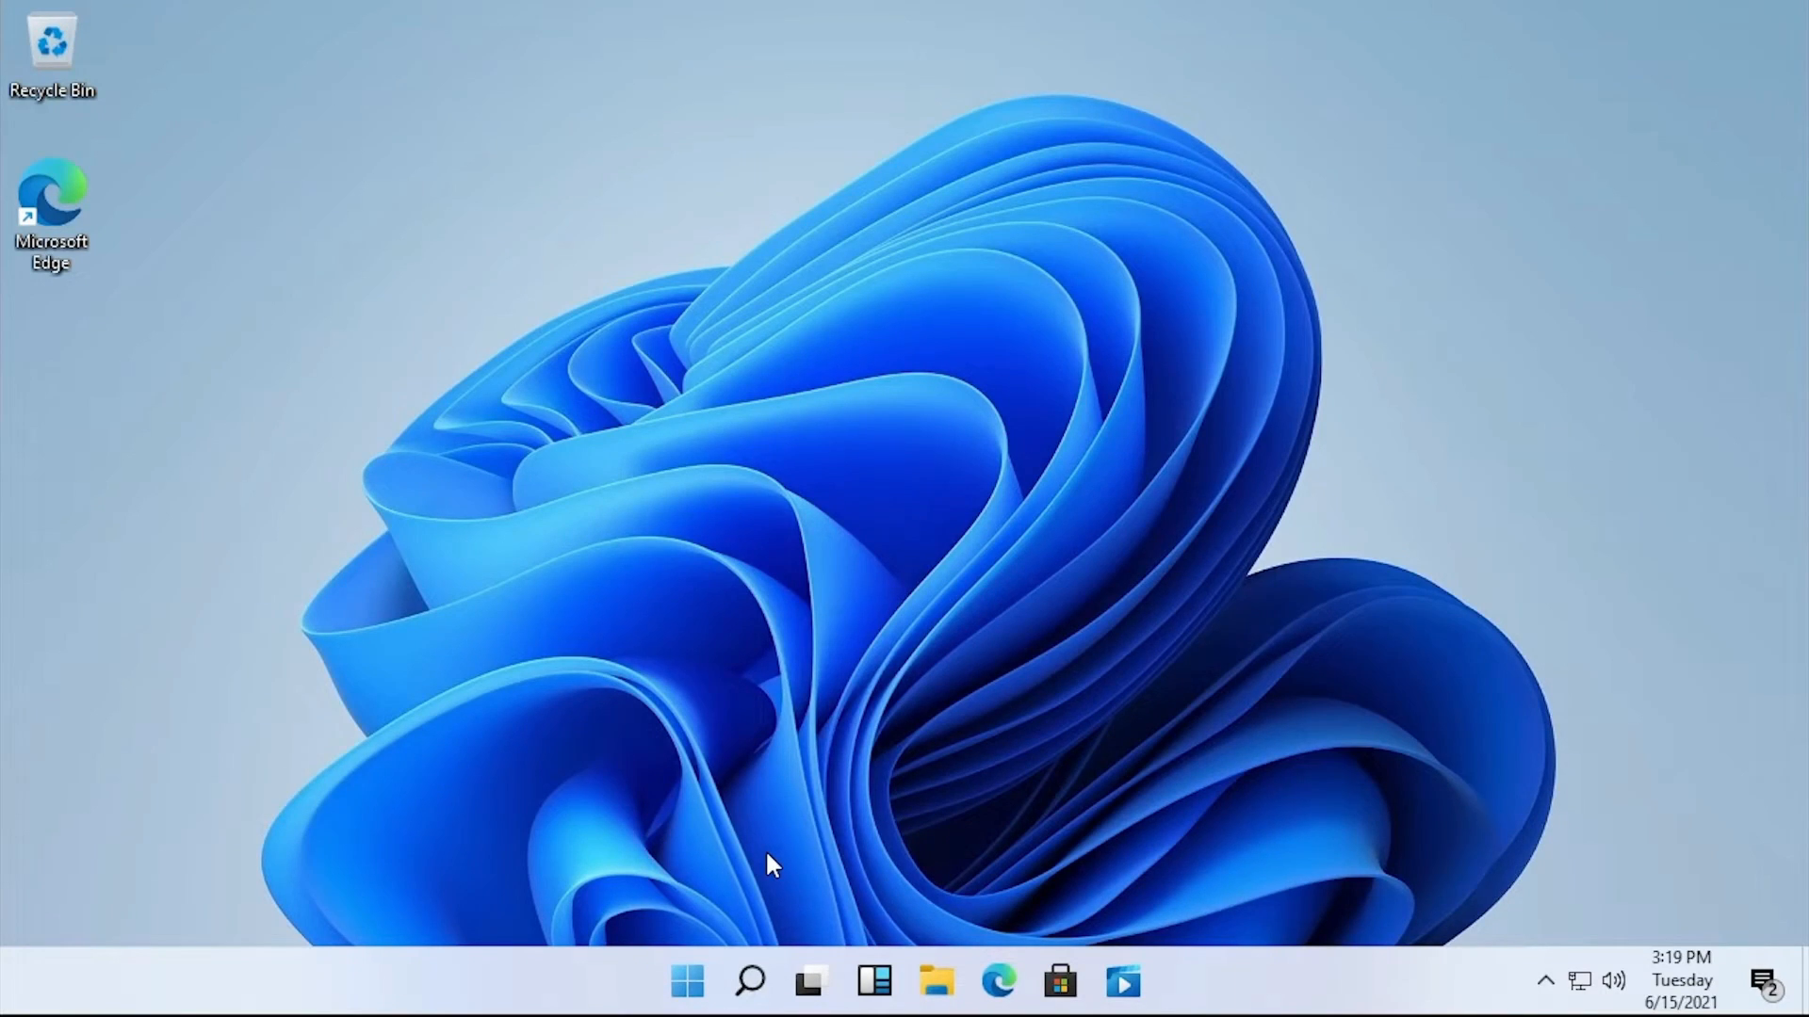
Open Alarms & Clock and Microsoft To Do from the pinned apps in the Start menu
{"action": "left_click", "coordinate": [689, 983]}
{"action": "left_click", "coordinate": [987, 446]}
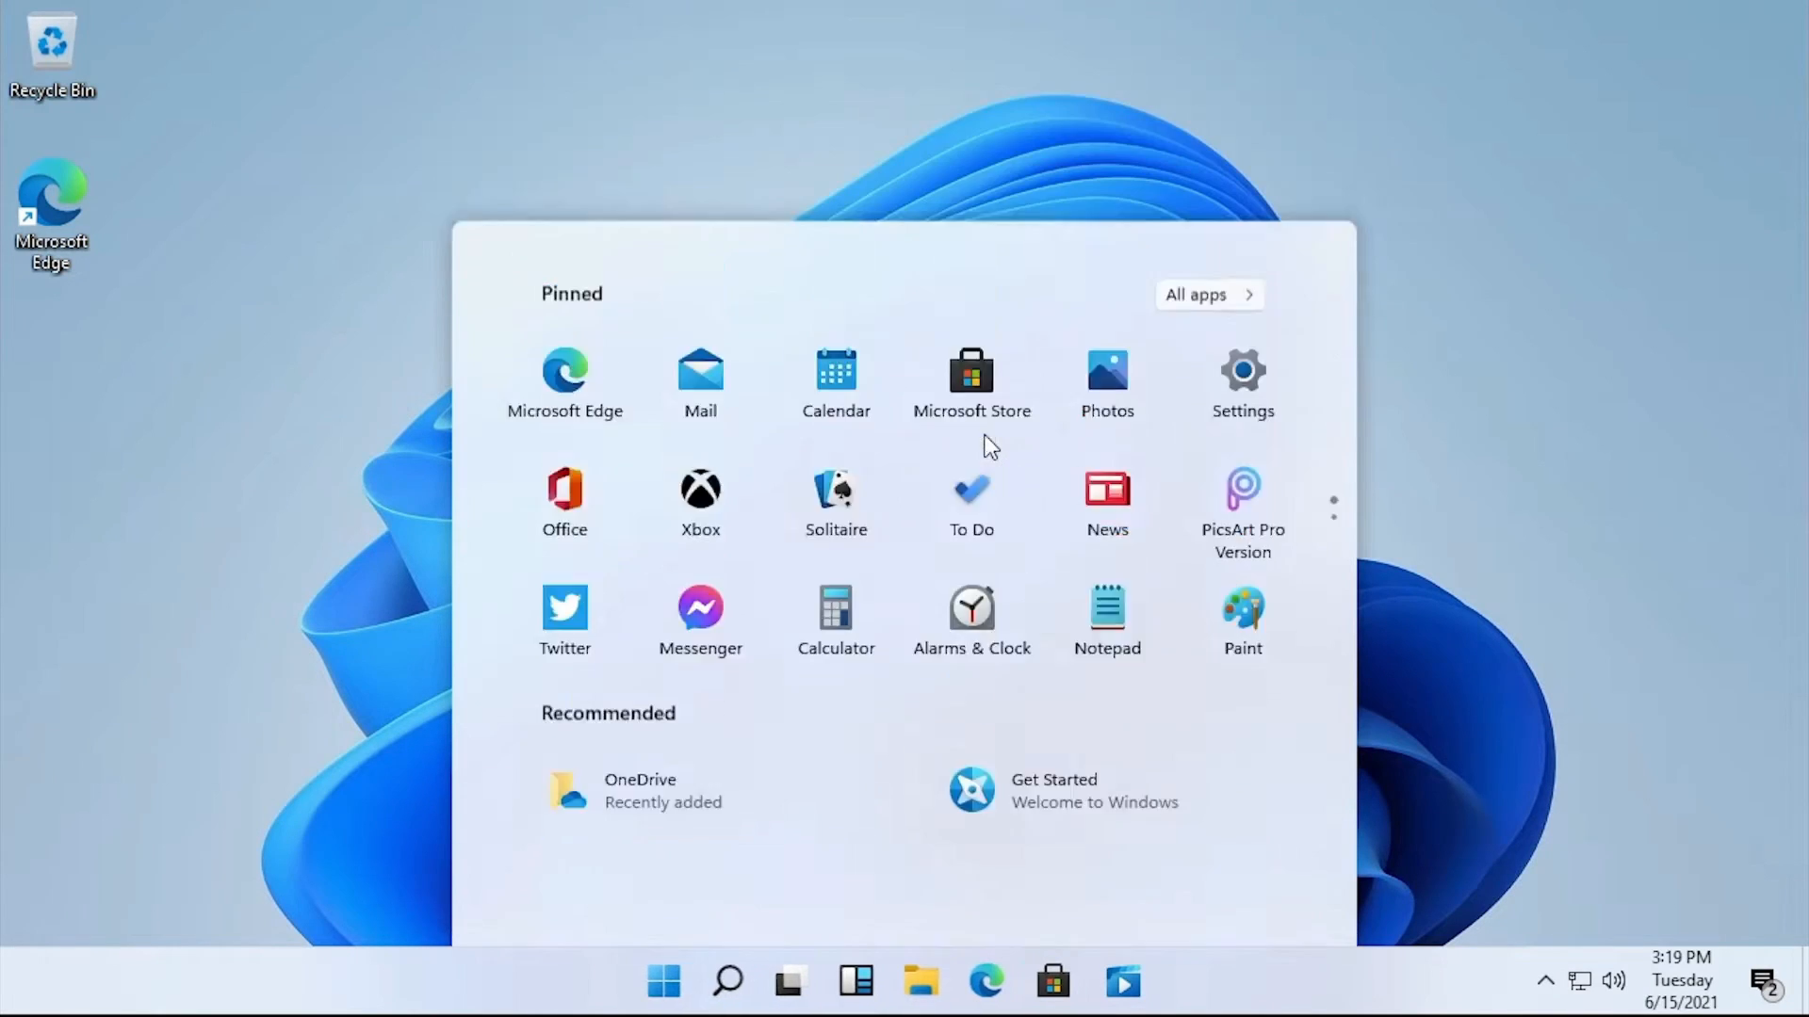
{"action": "key", "text": "super"}
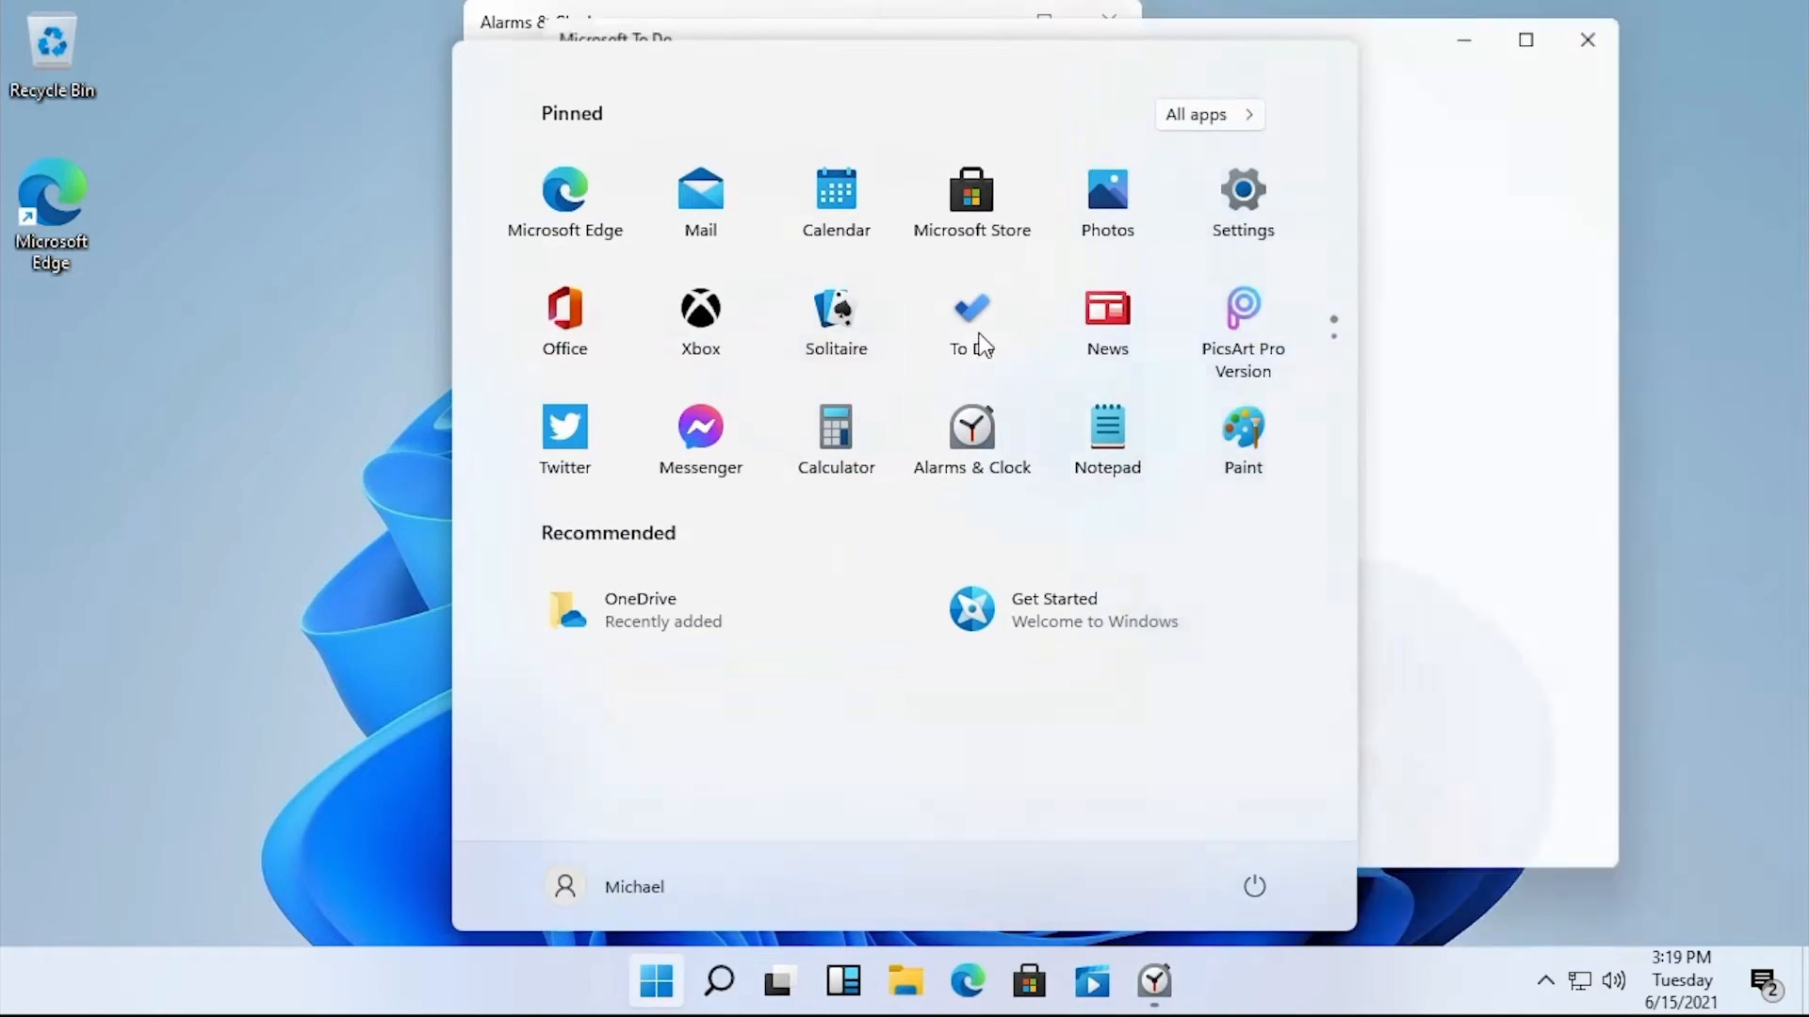
{"action": "left_click", "coordinate": [977, 351]}
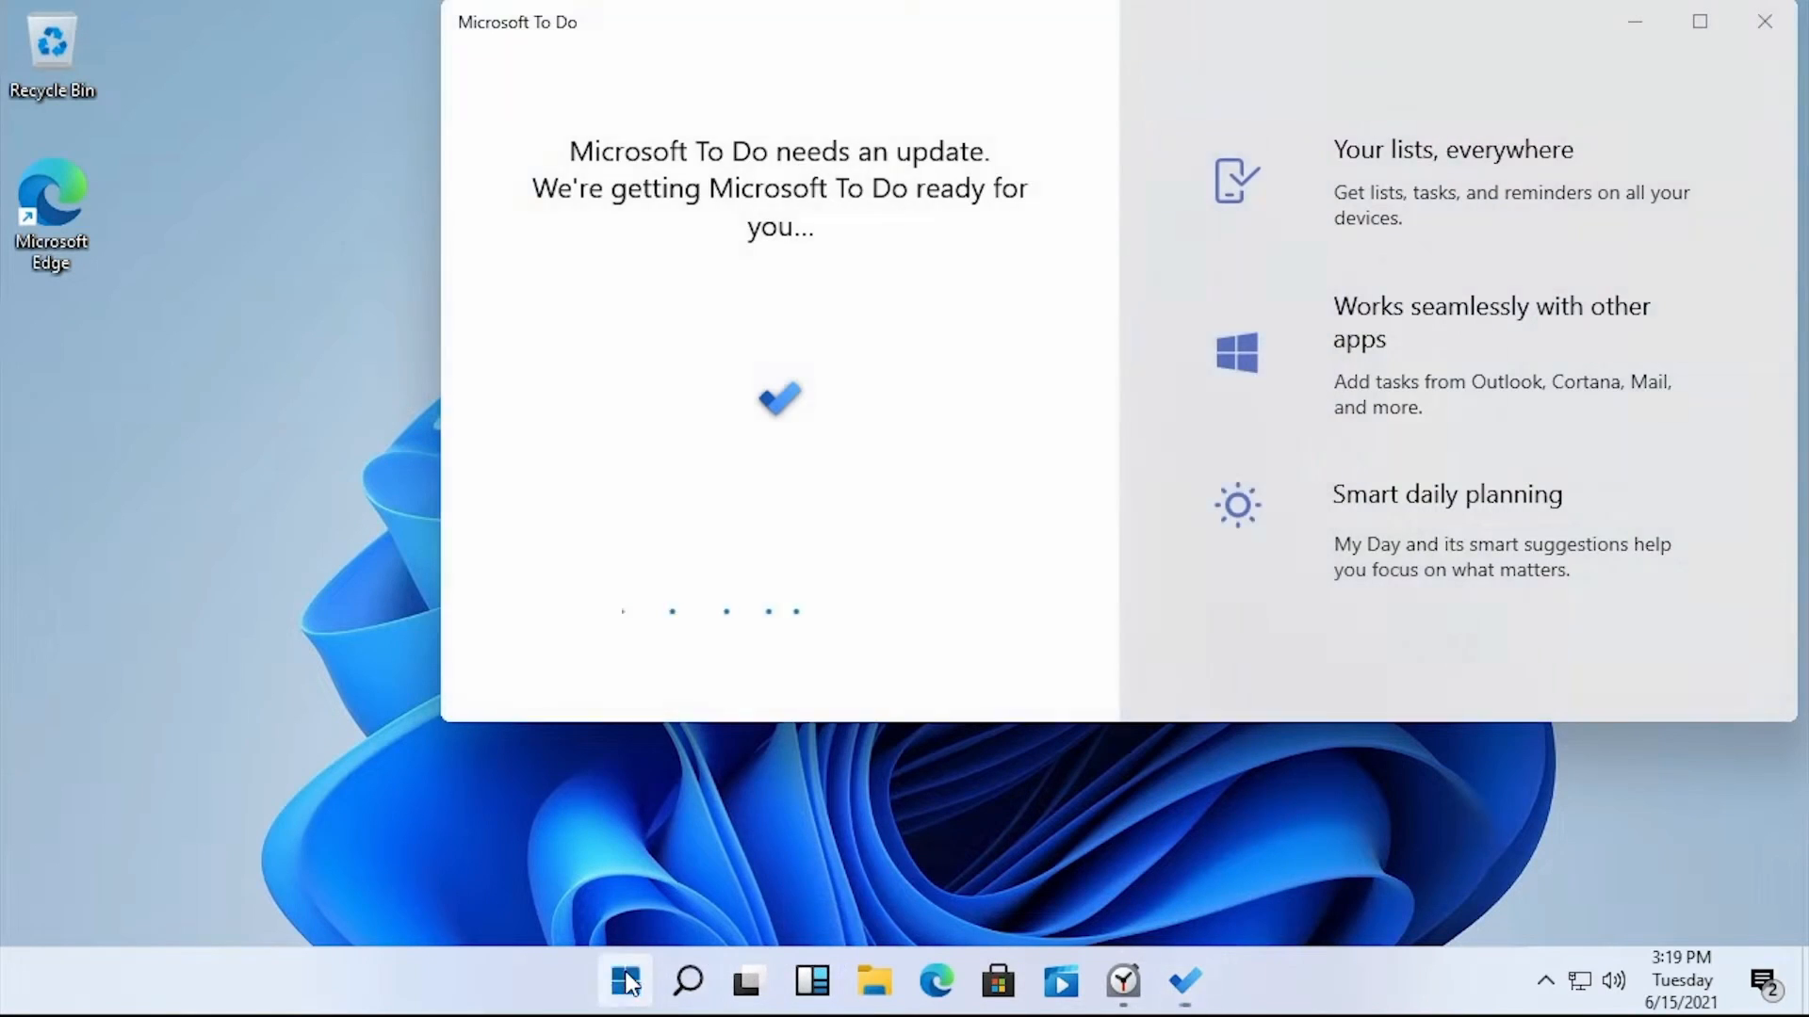
{"action": "left_click", "coordinate": [624, 981]}
{"action": "left_click", "coordinate": [242, 797]}
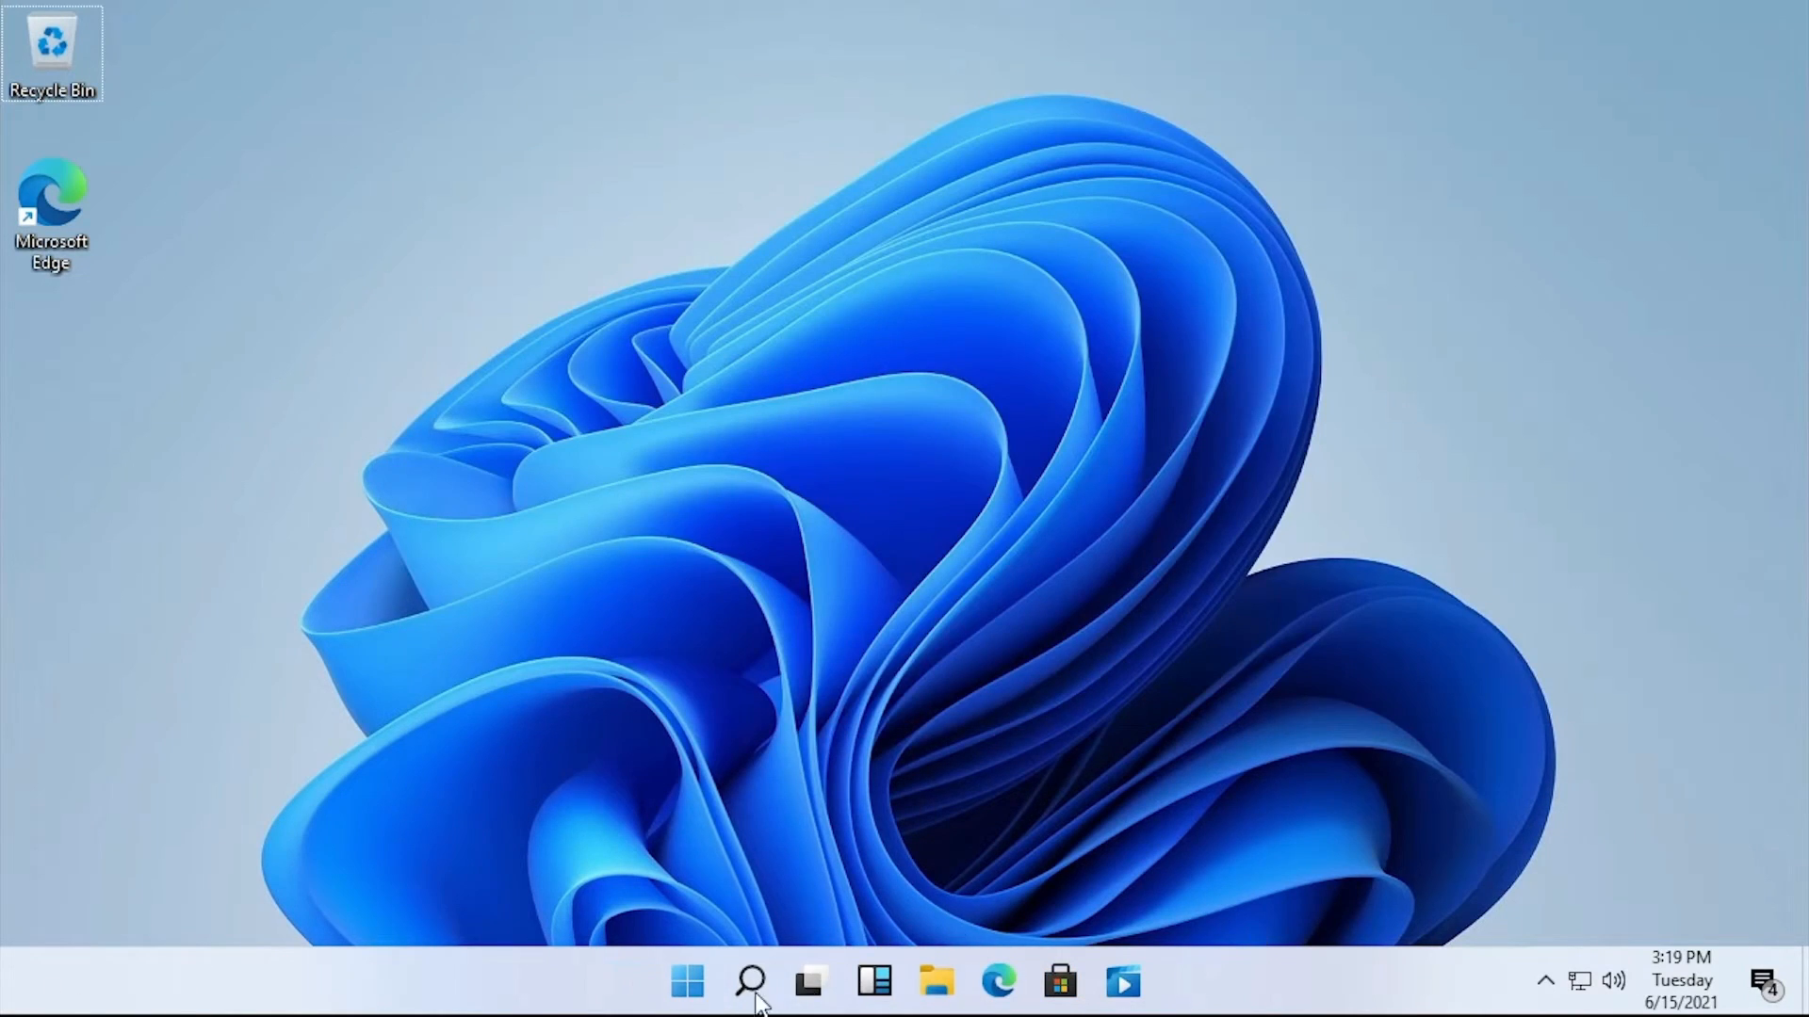
Show and hide the Start menu, and open the taskbar settings
{"action": "left_click", "coordinate": [686, 985]}
{"action": "left_click", "coordinate": [686, 985]}
{"action": "right_click", "coordinate": [663, 985]}
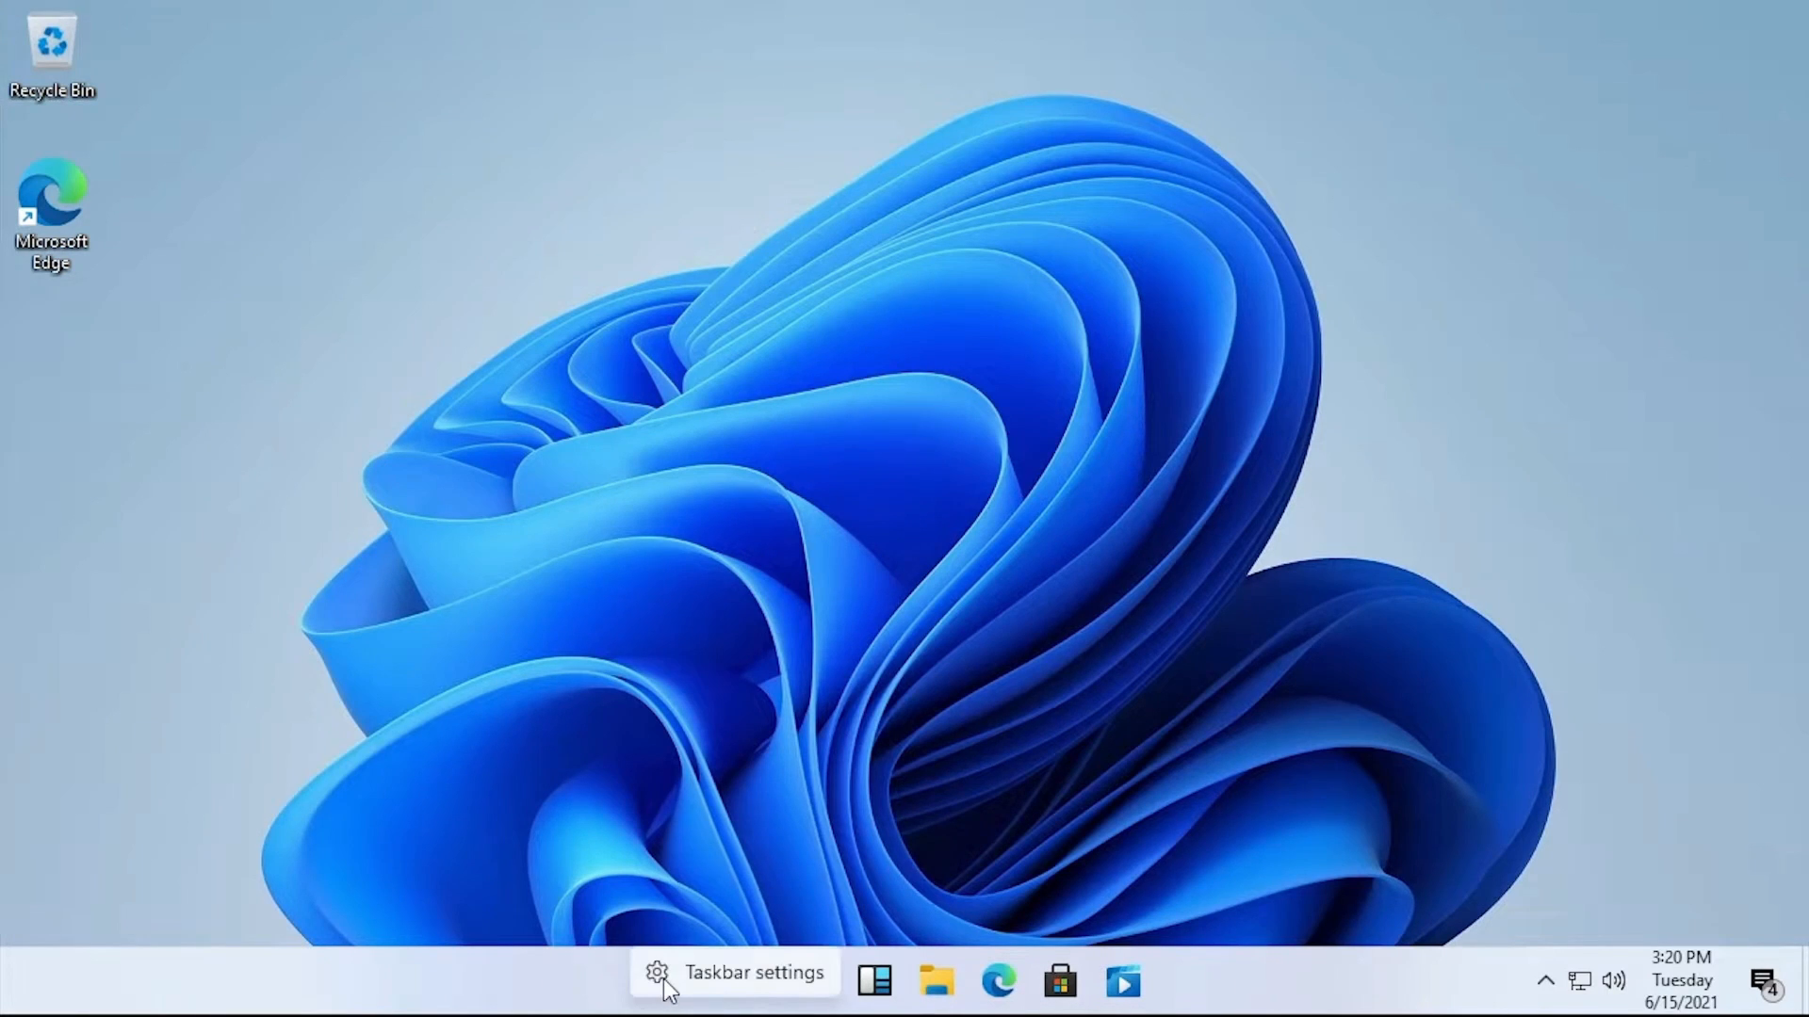
{"action": "left_click", "coordinate": [675, 980]}
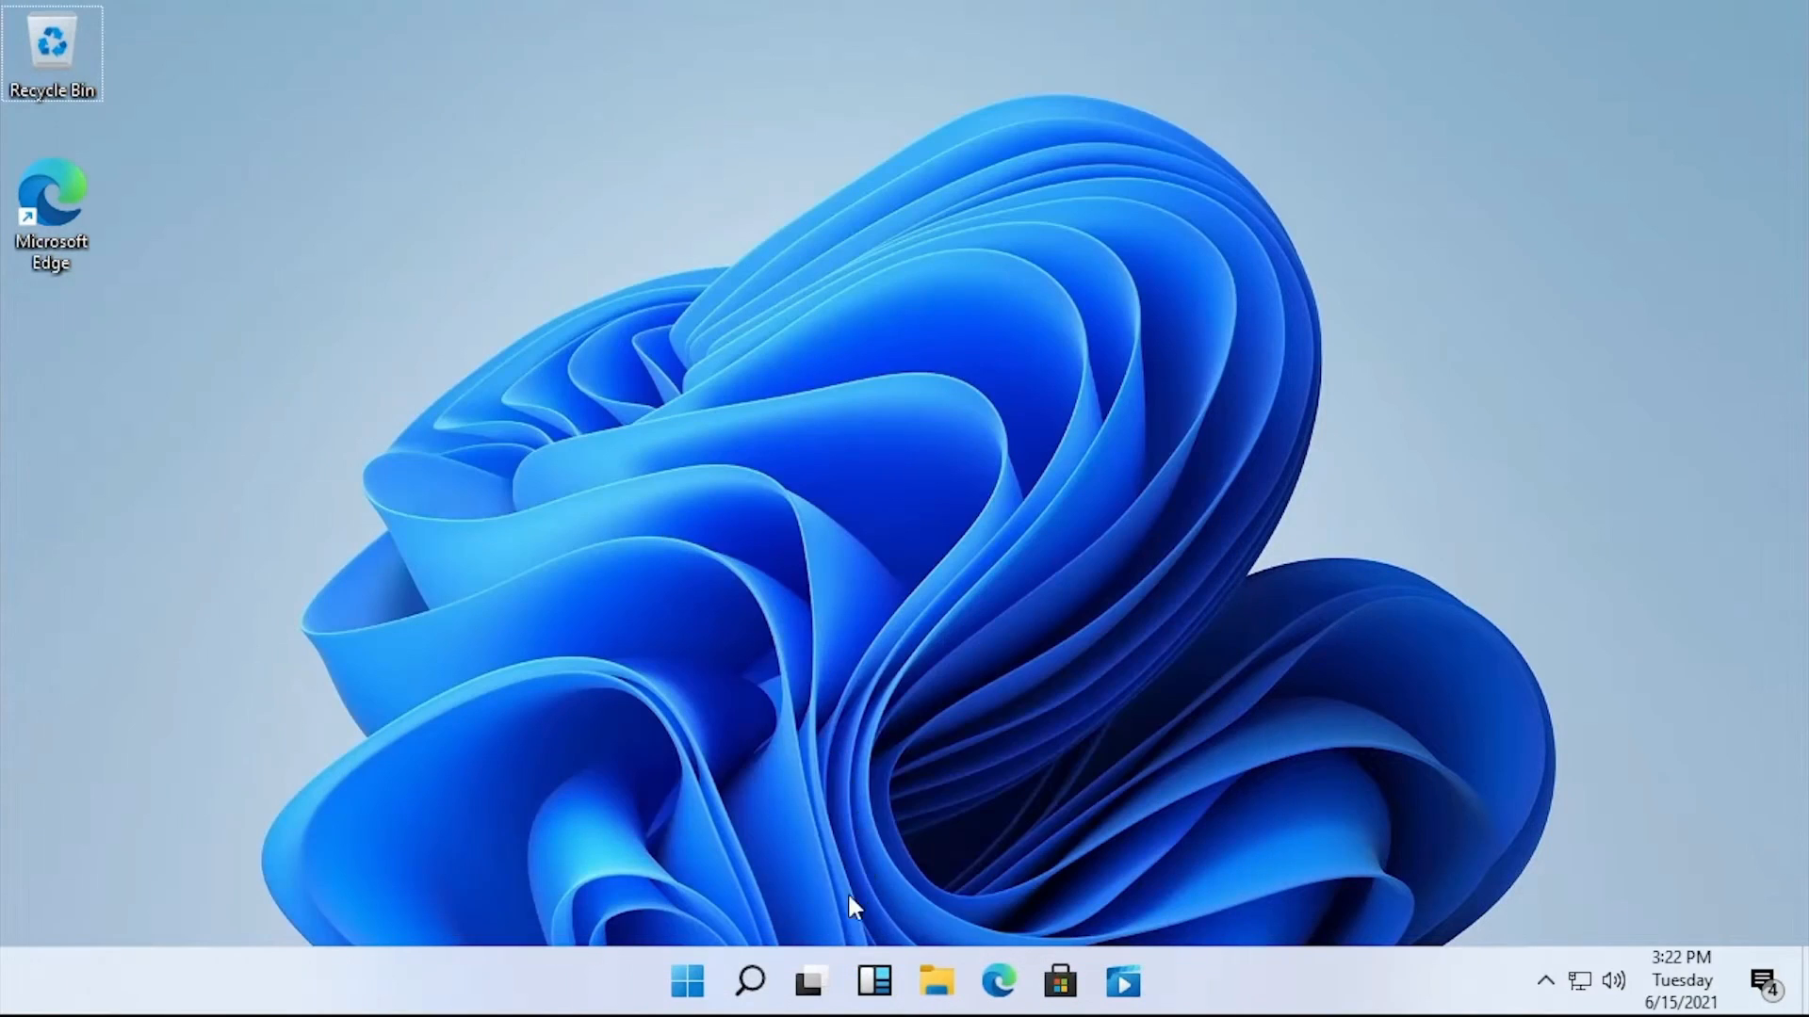
Examine the pinned apps pages and the alphabetical All apps list in the Start menu
{"action": "left_click", "coordinate": [688, 982]}
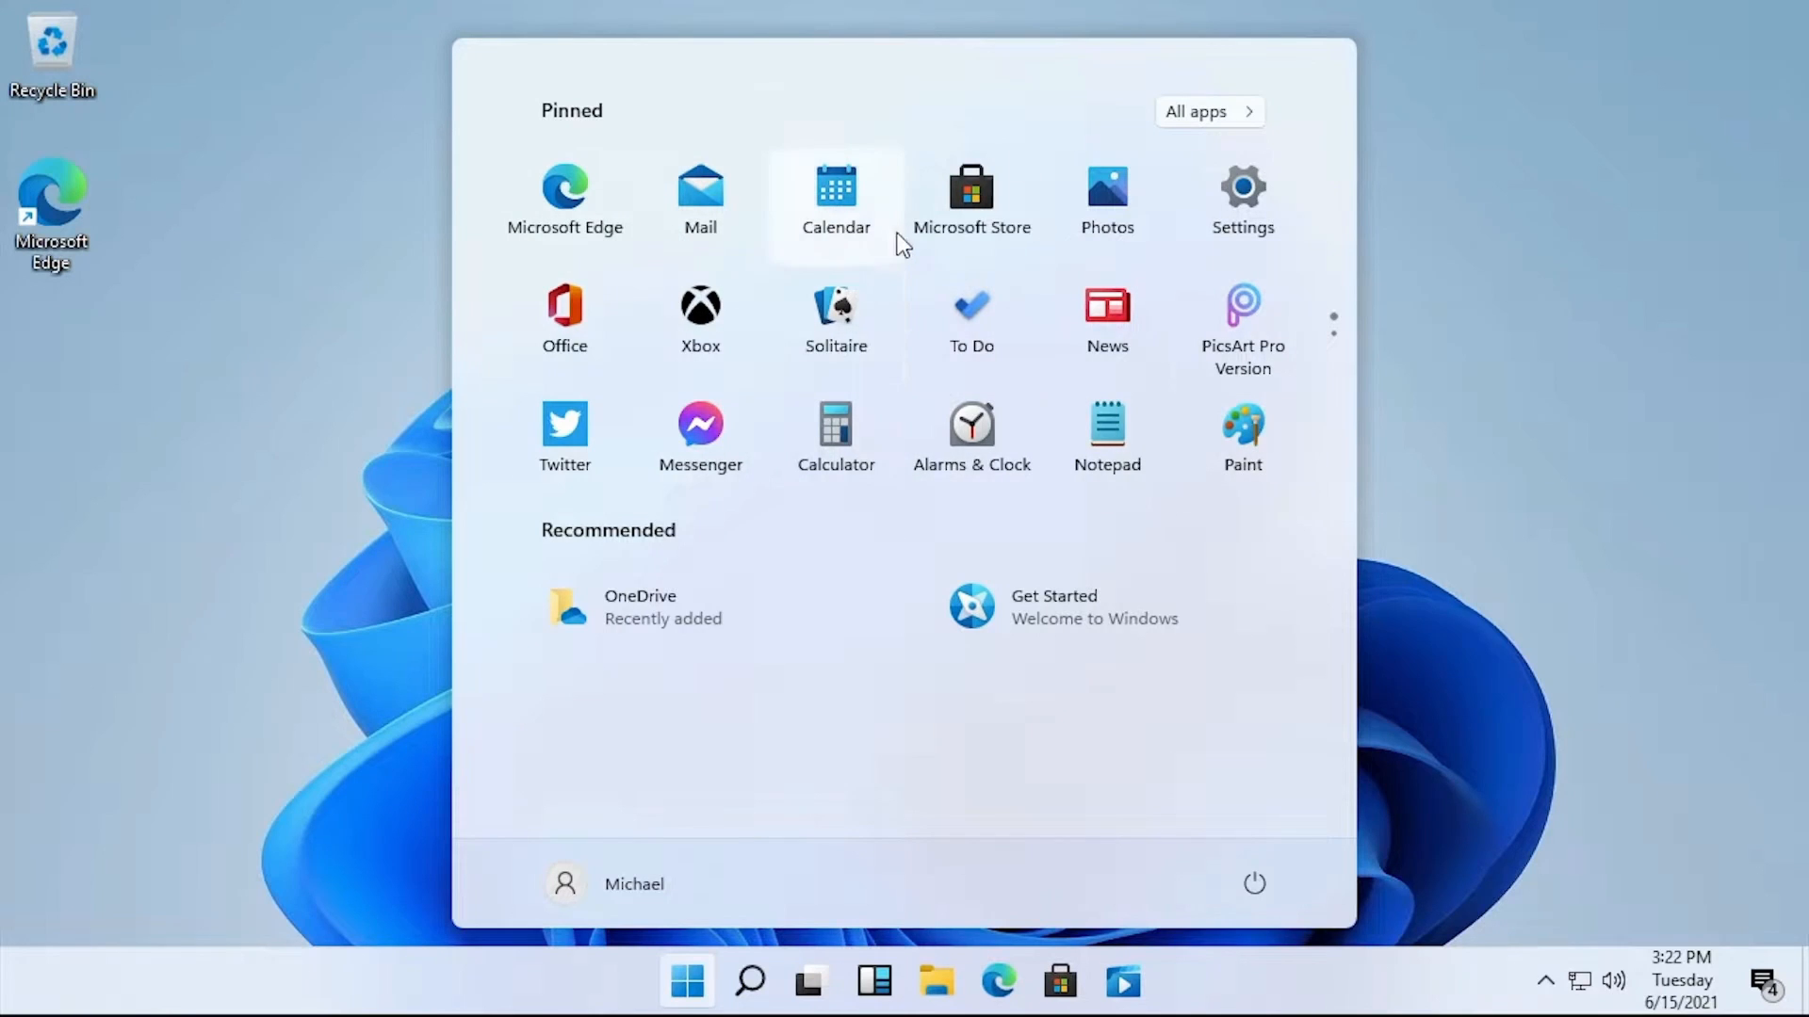
{"action": "scroll", "coordinate": [899, 250], "scroll_direction": "down", "scroll_amount": 1}
{"action": "scroll", "coordinate": [903, 264], "scroll_direction": "up", "scroll_amount": 1}
{"action": "left_click", "coordinate": [1251, 115]}
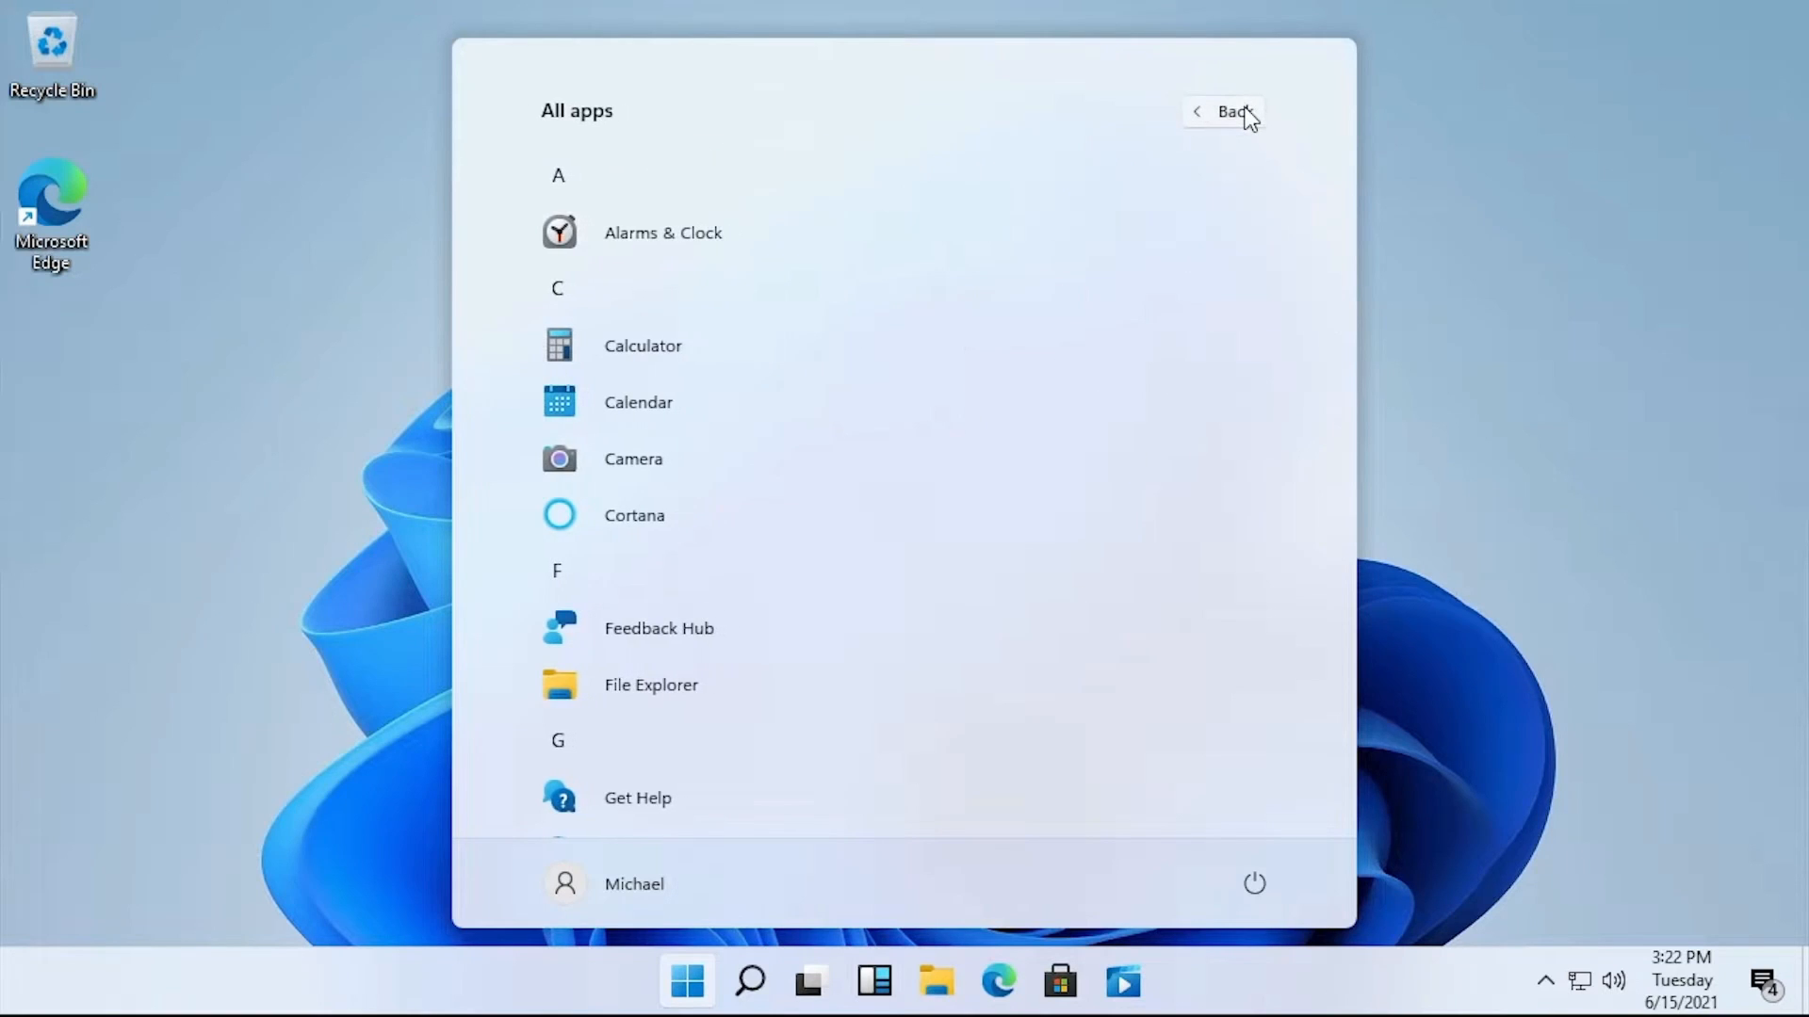
{"action": "left_click_drag", "start_coordinate": [1353, 213], "coordinate": [1292, 218]}
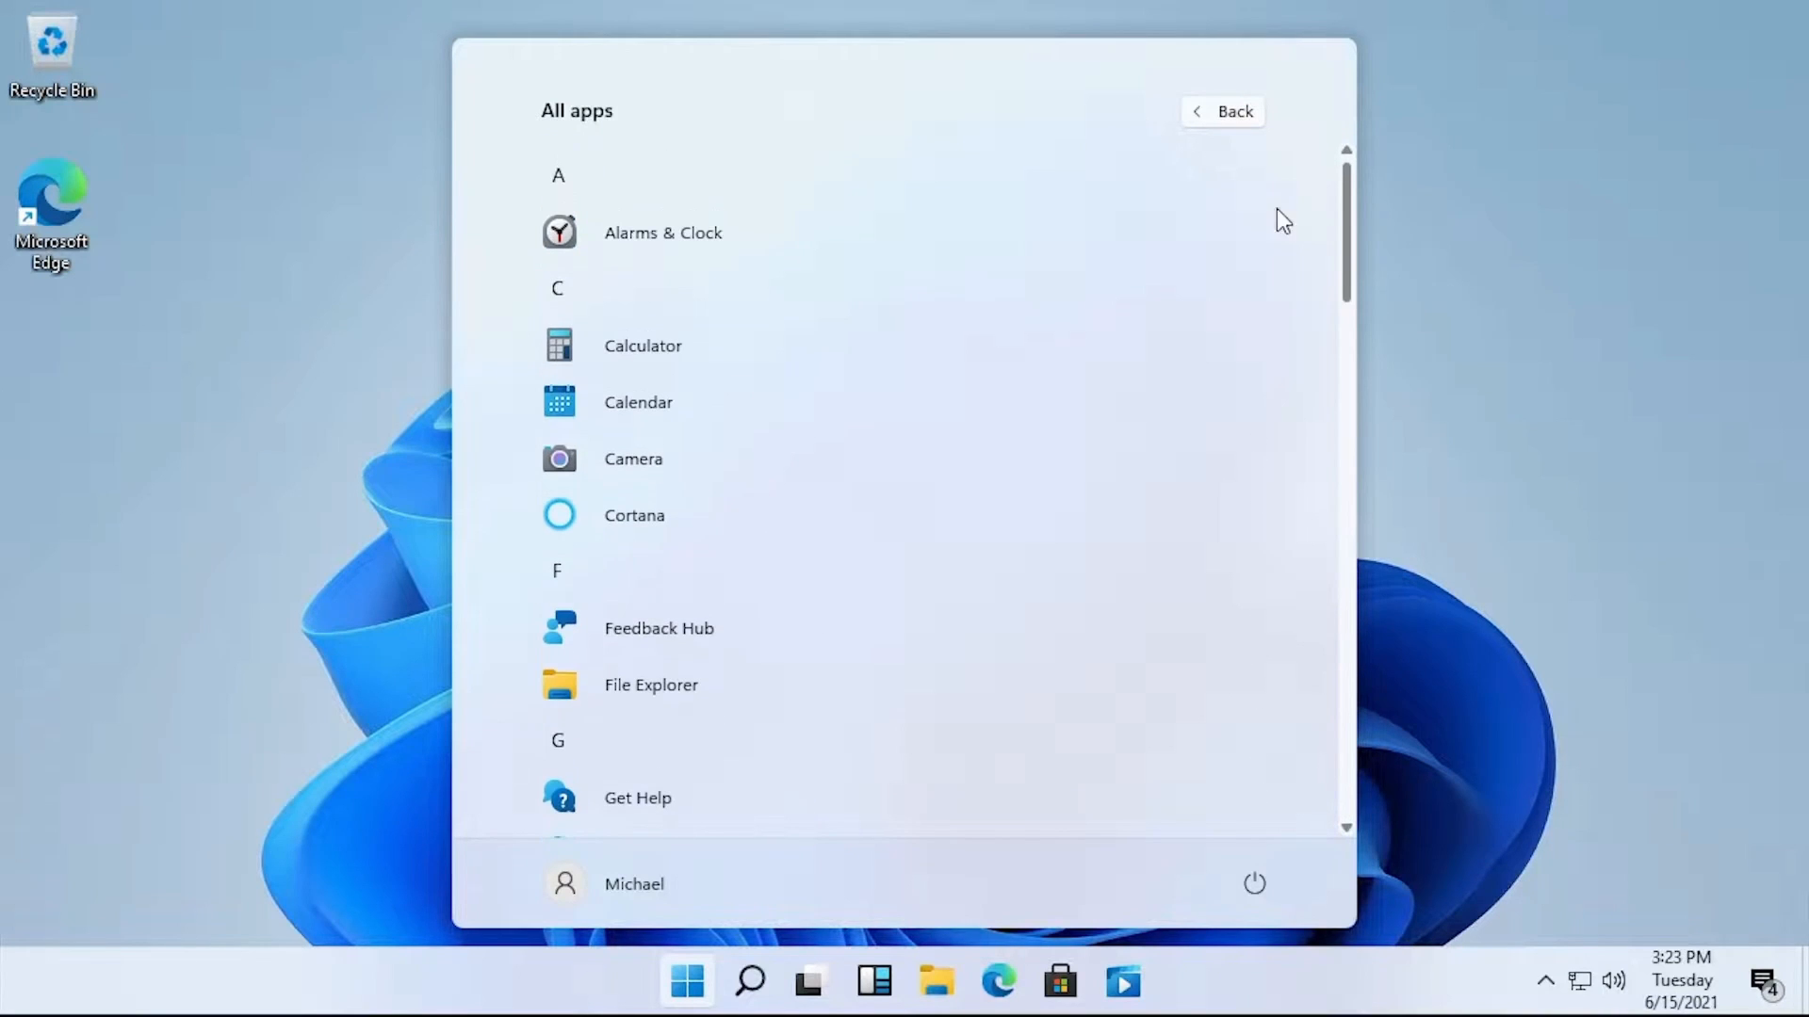
{"action": "left_click", "coordinate": [1214, 121]}
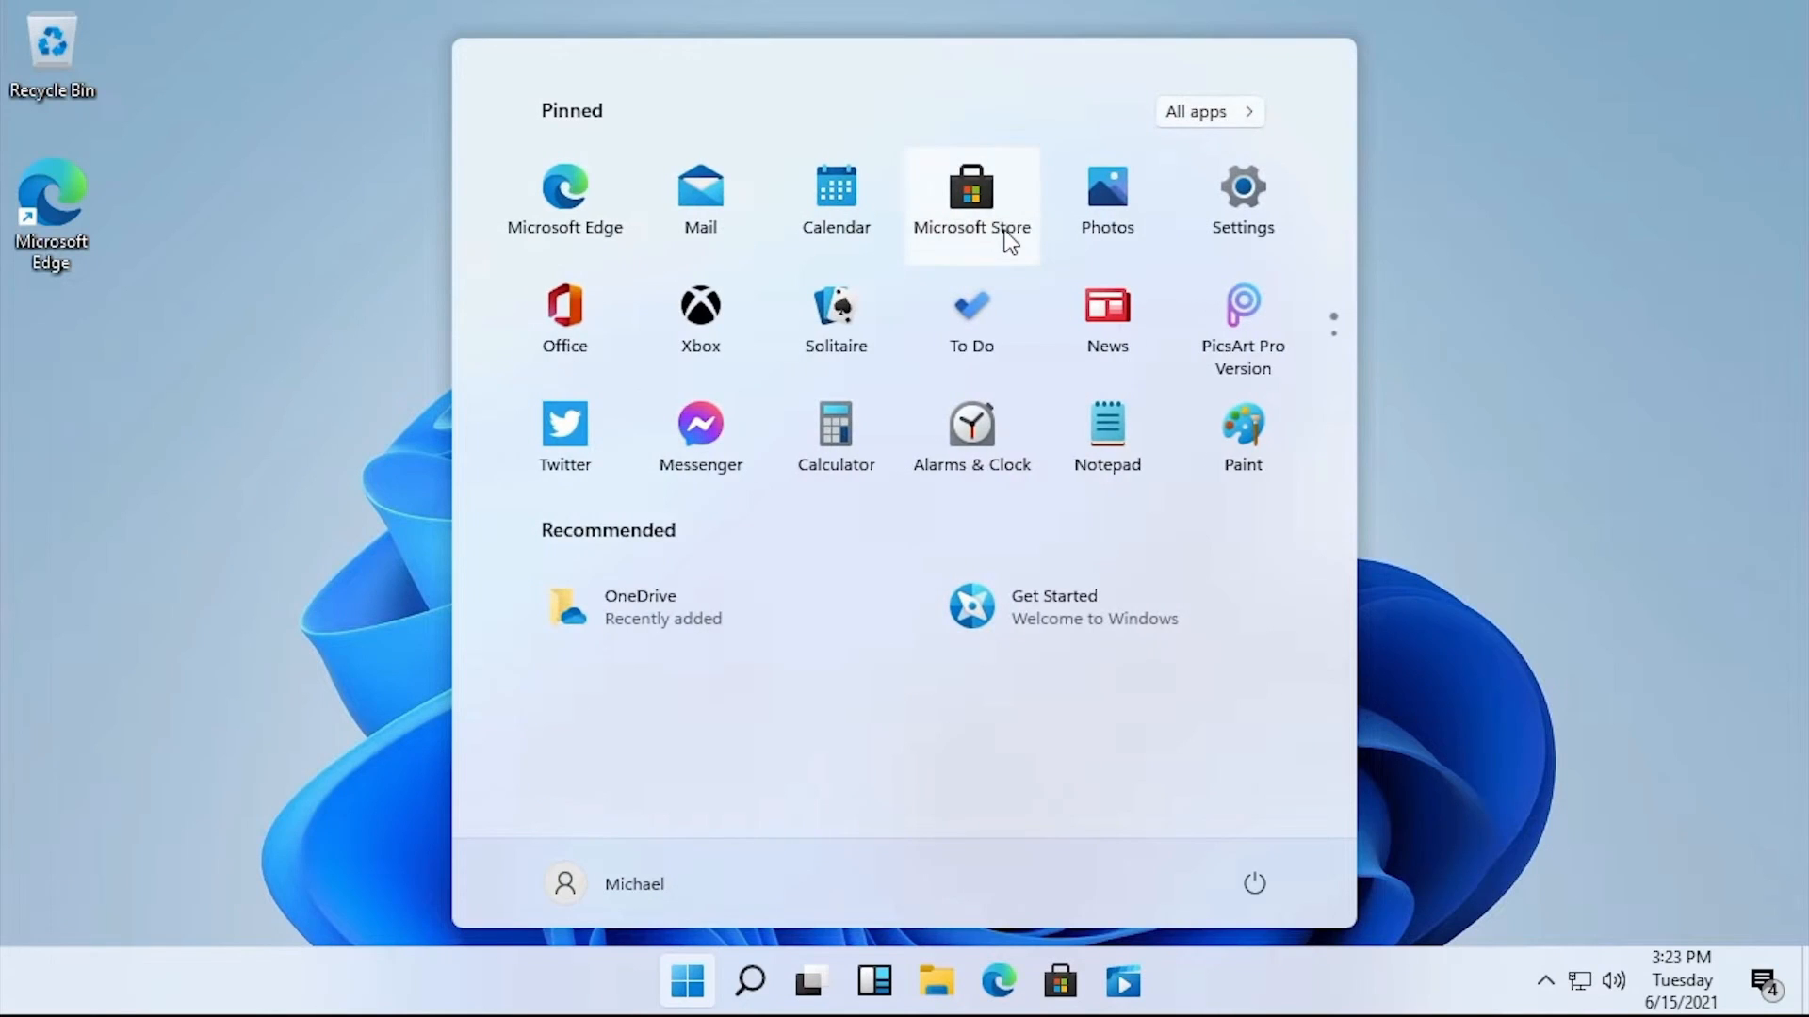
{"action": "scroll", "coordinate": [1022, 364], "scroll_direction": "down", "scroll_amount": 1}
{"action": "scroll", "coordinate": [960, 462], "scroll_direction": "up", "scroll_amount": 1}
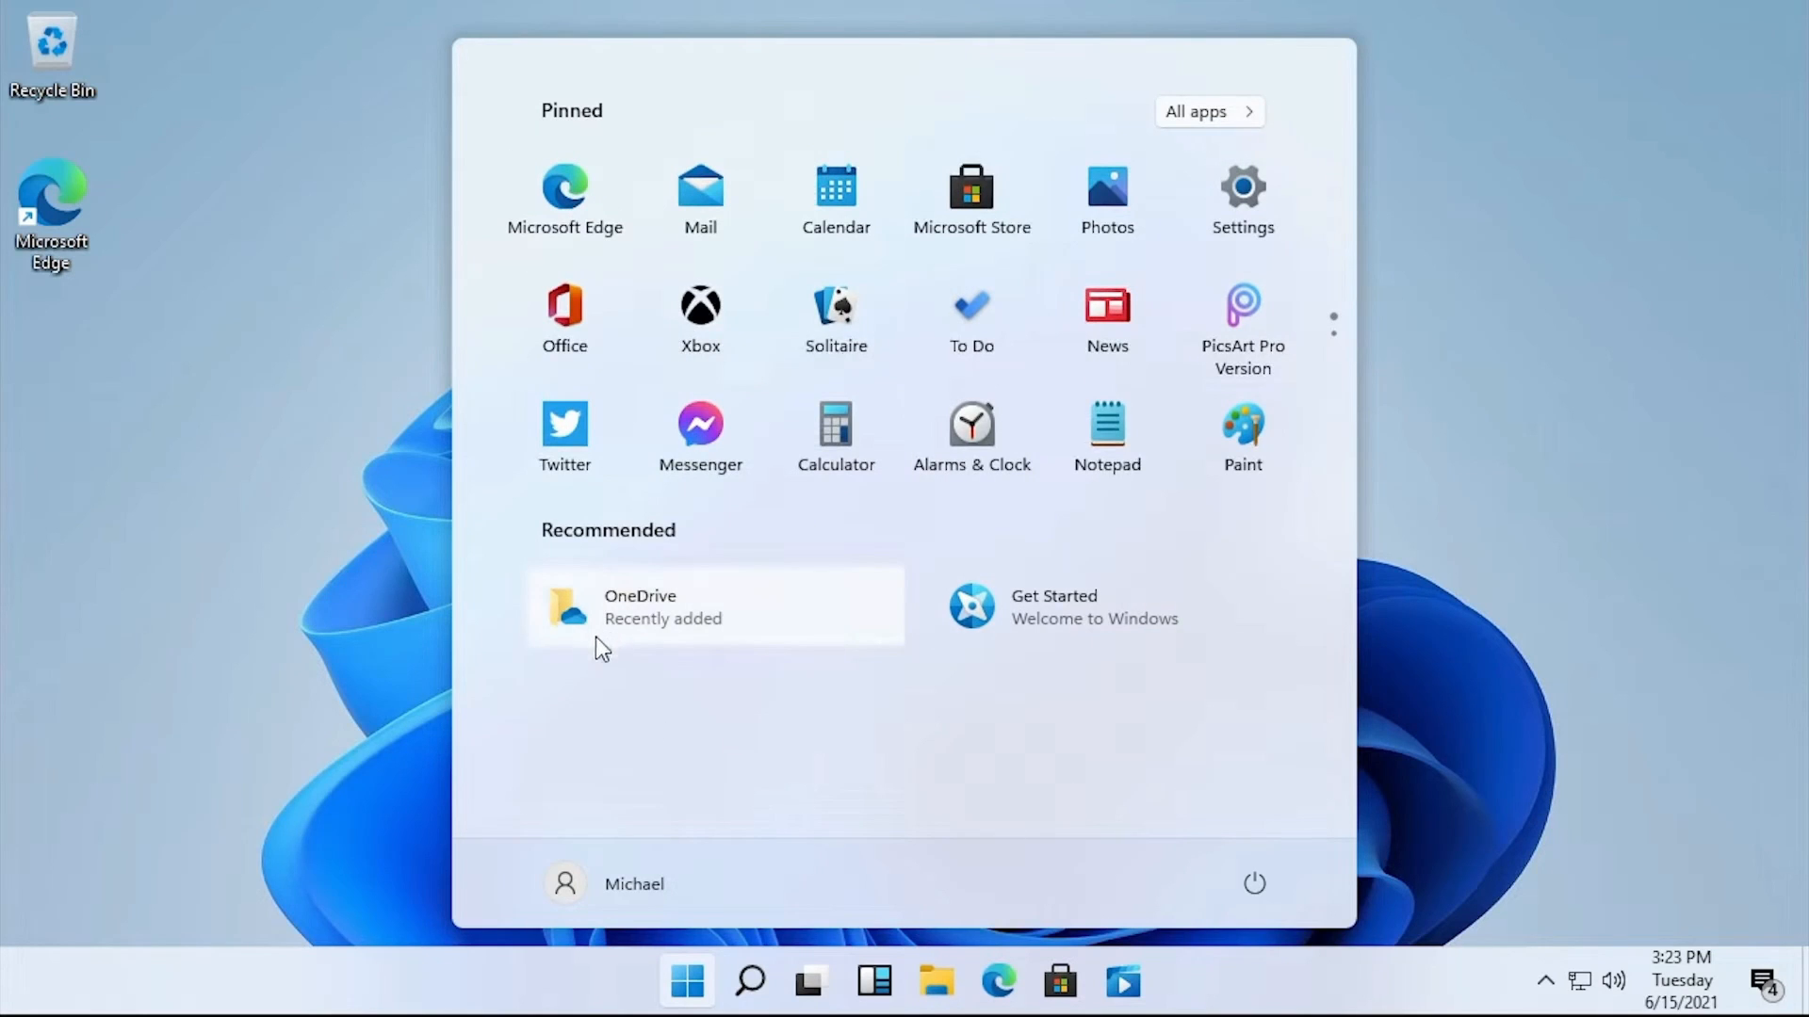
View the Get Started welcome app from the Start menu's recommended items, and close the Start menu
{"action": "left_click", "coordinate": [1130, 637]}
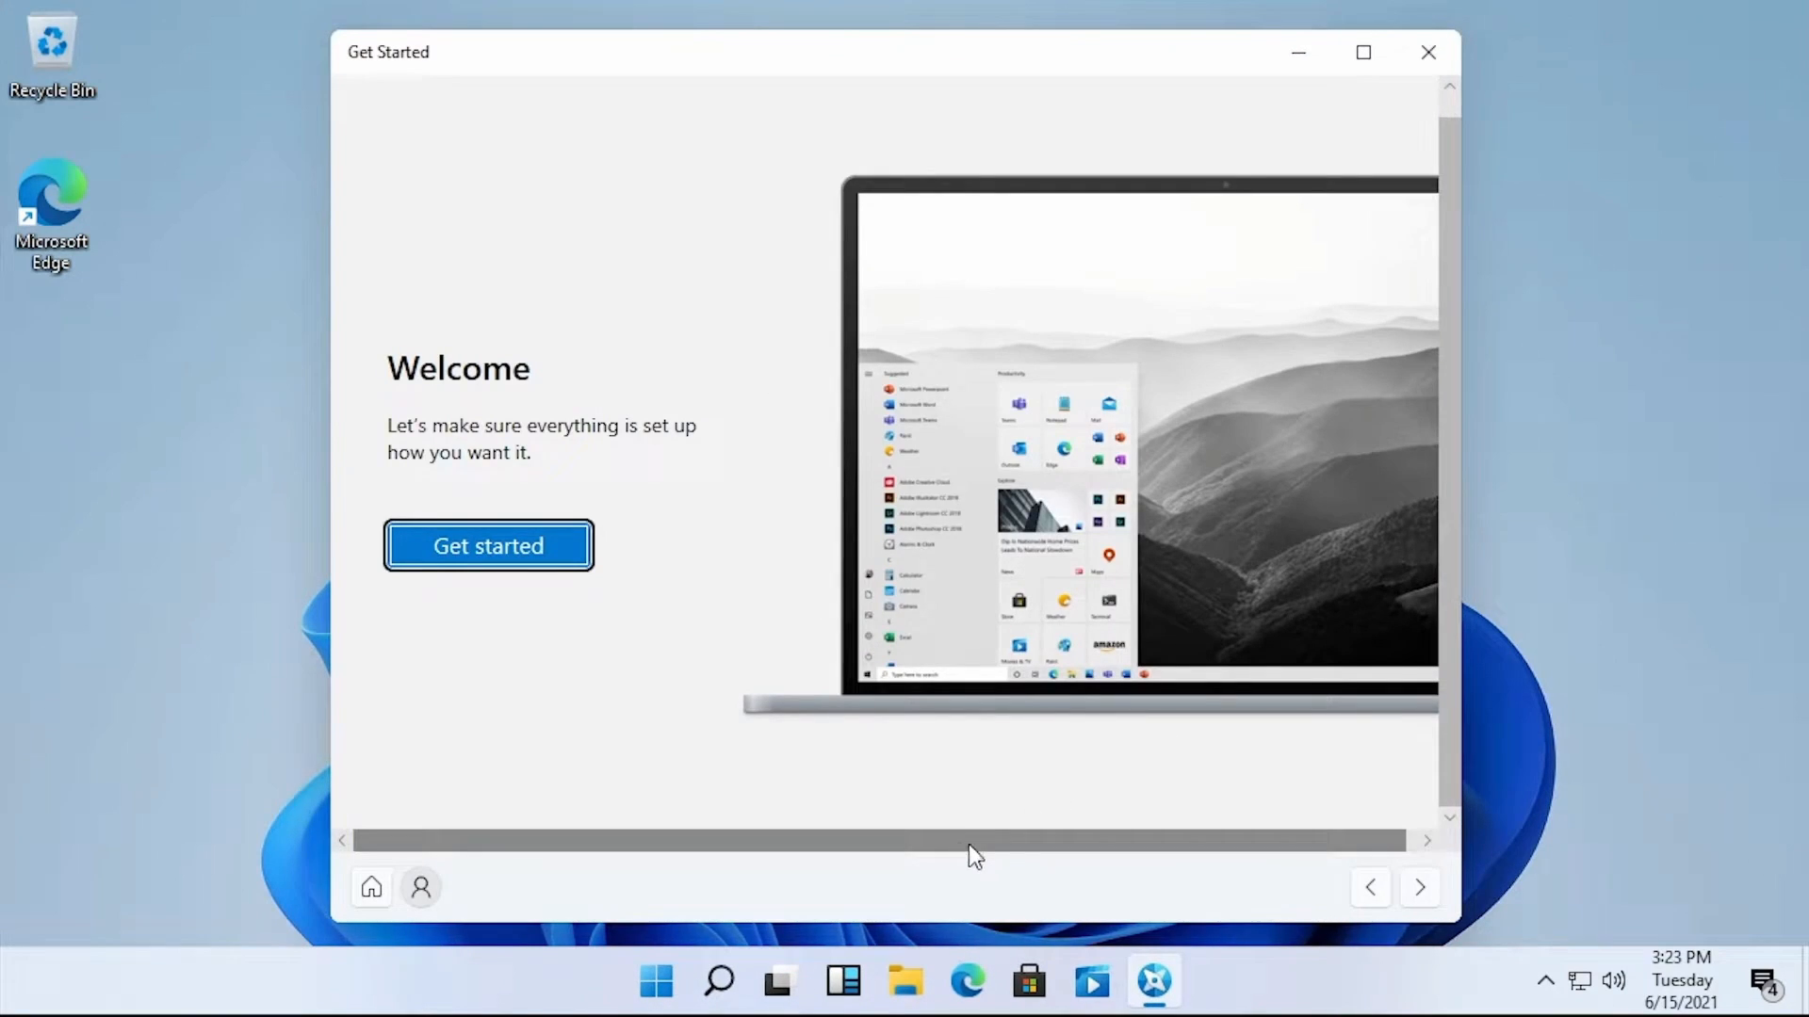
{"action": "scroll", "coordinate": [961, 843], "scroll_direction": "right", "scroll_amount": 1}
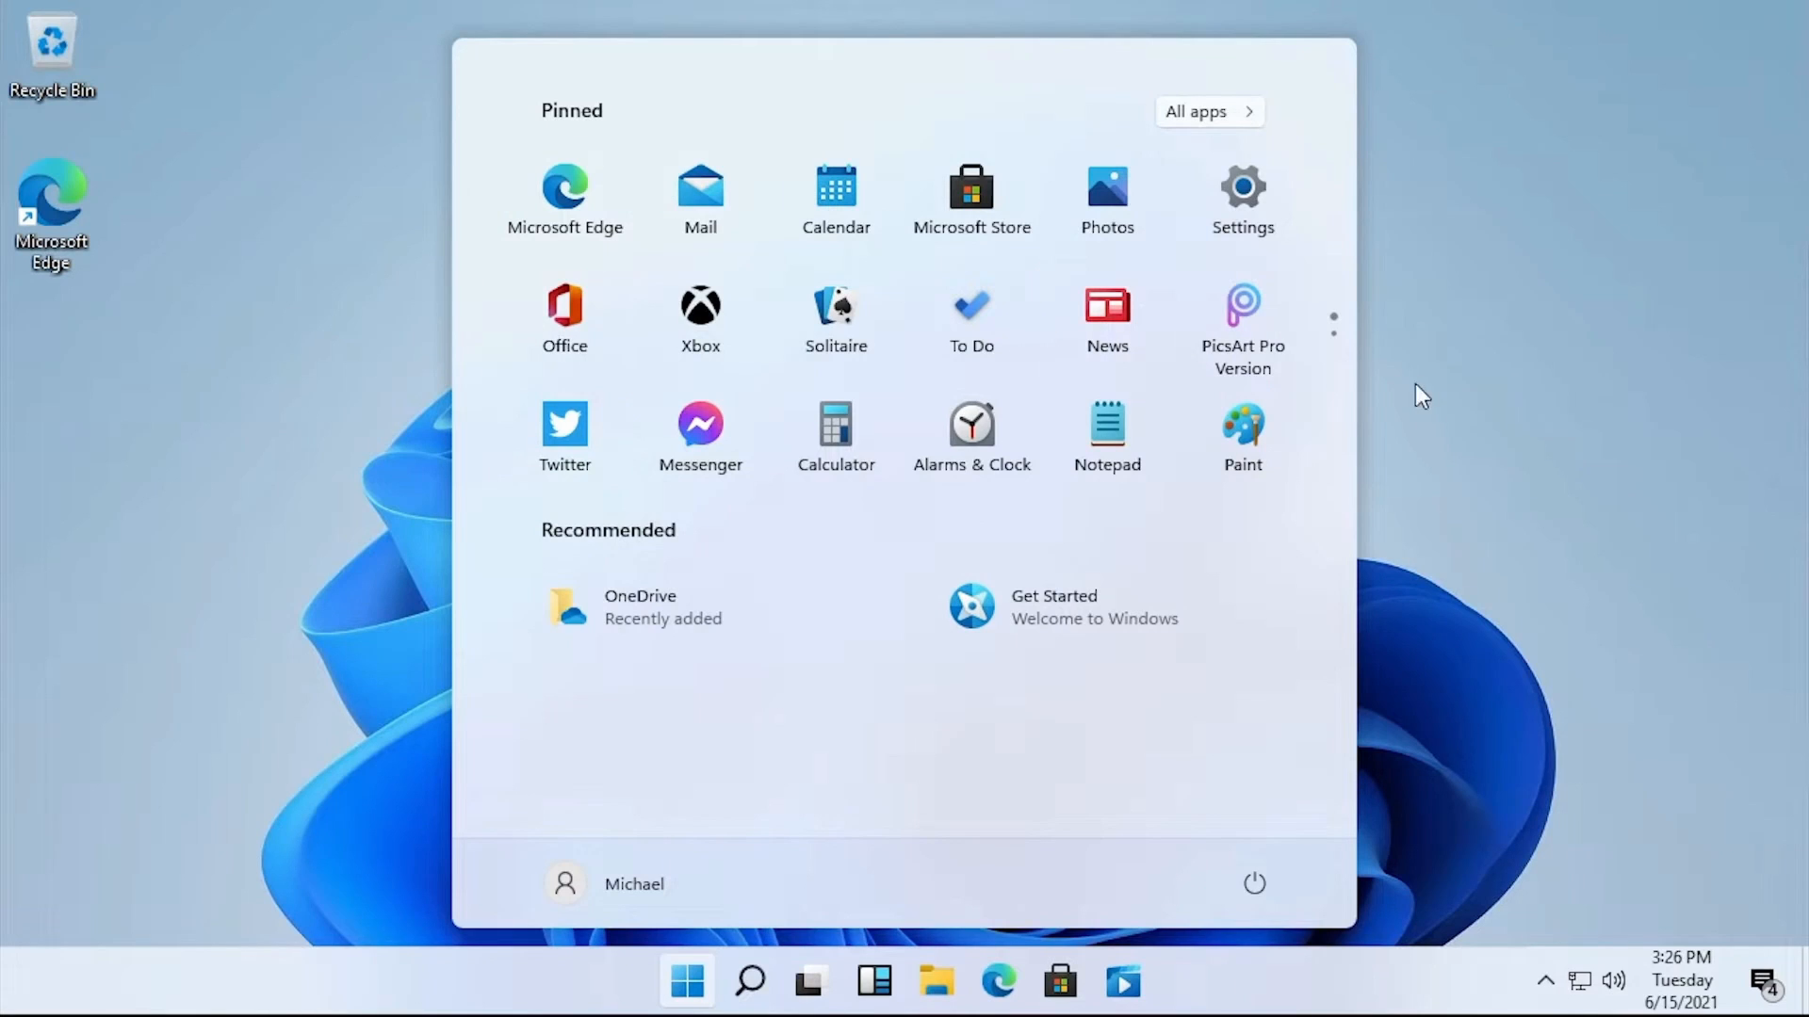
{"action": "left_click", "coordinate": [1523, 324]}
Open File Explorer, reposition its window slightly, and try box-selecting the frequent folders in Quick access
{"action": "left_click", "coordinate": [935, 981]}
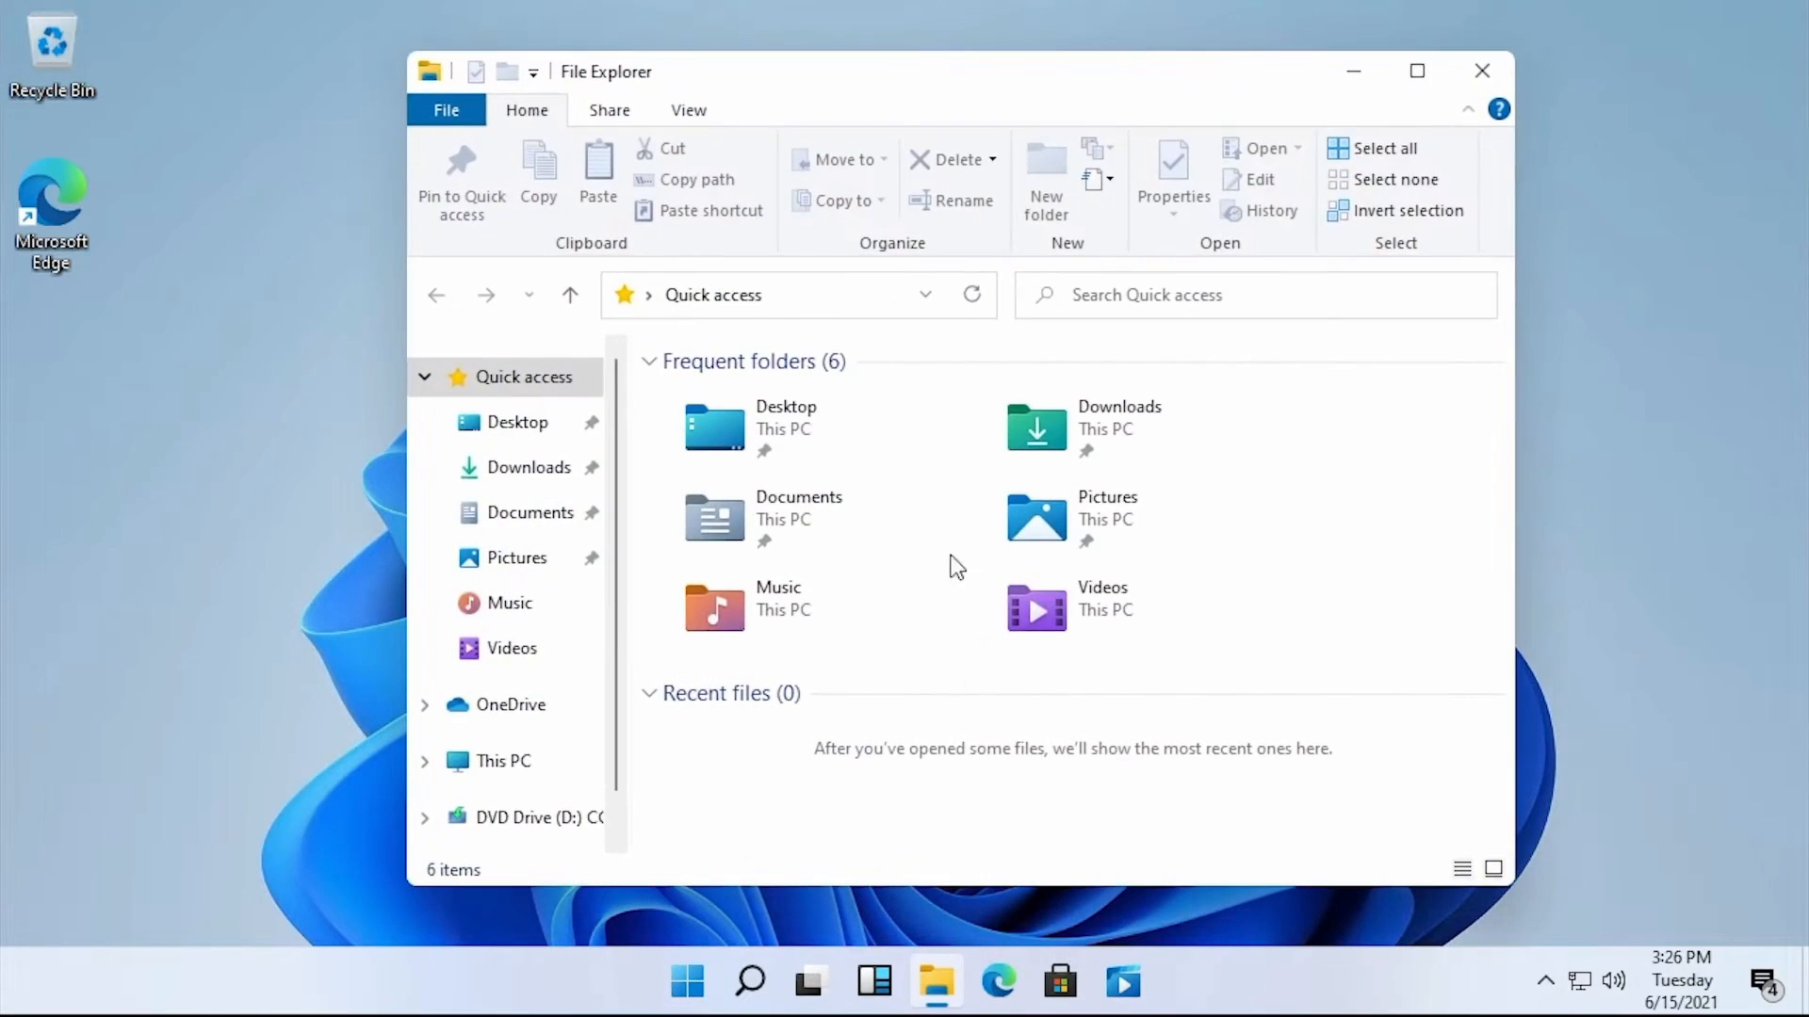
{"action": "left_click_drag", "start_coordinate": [862, 71], "coordinate": [810, 75]}
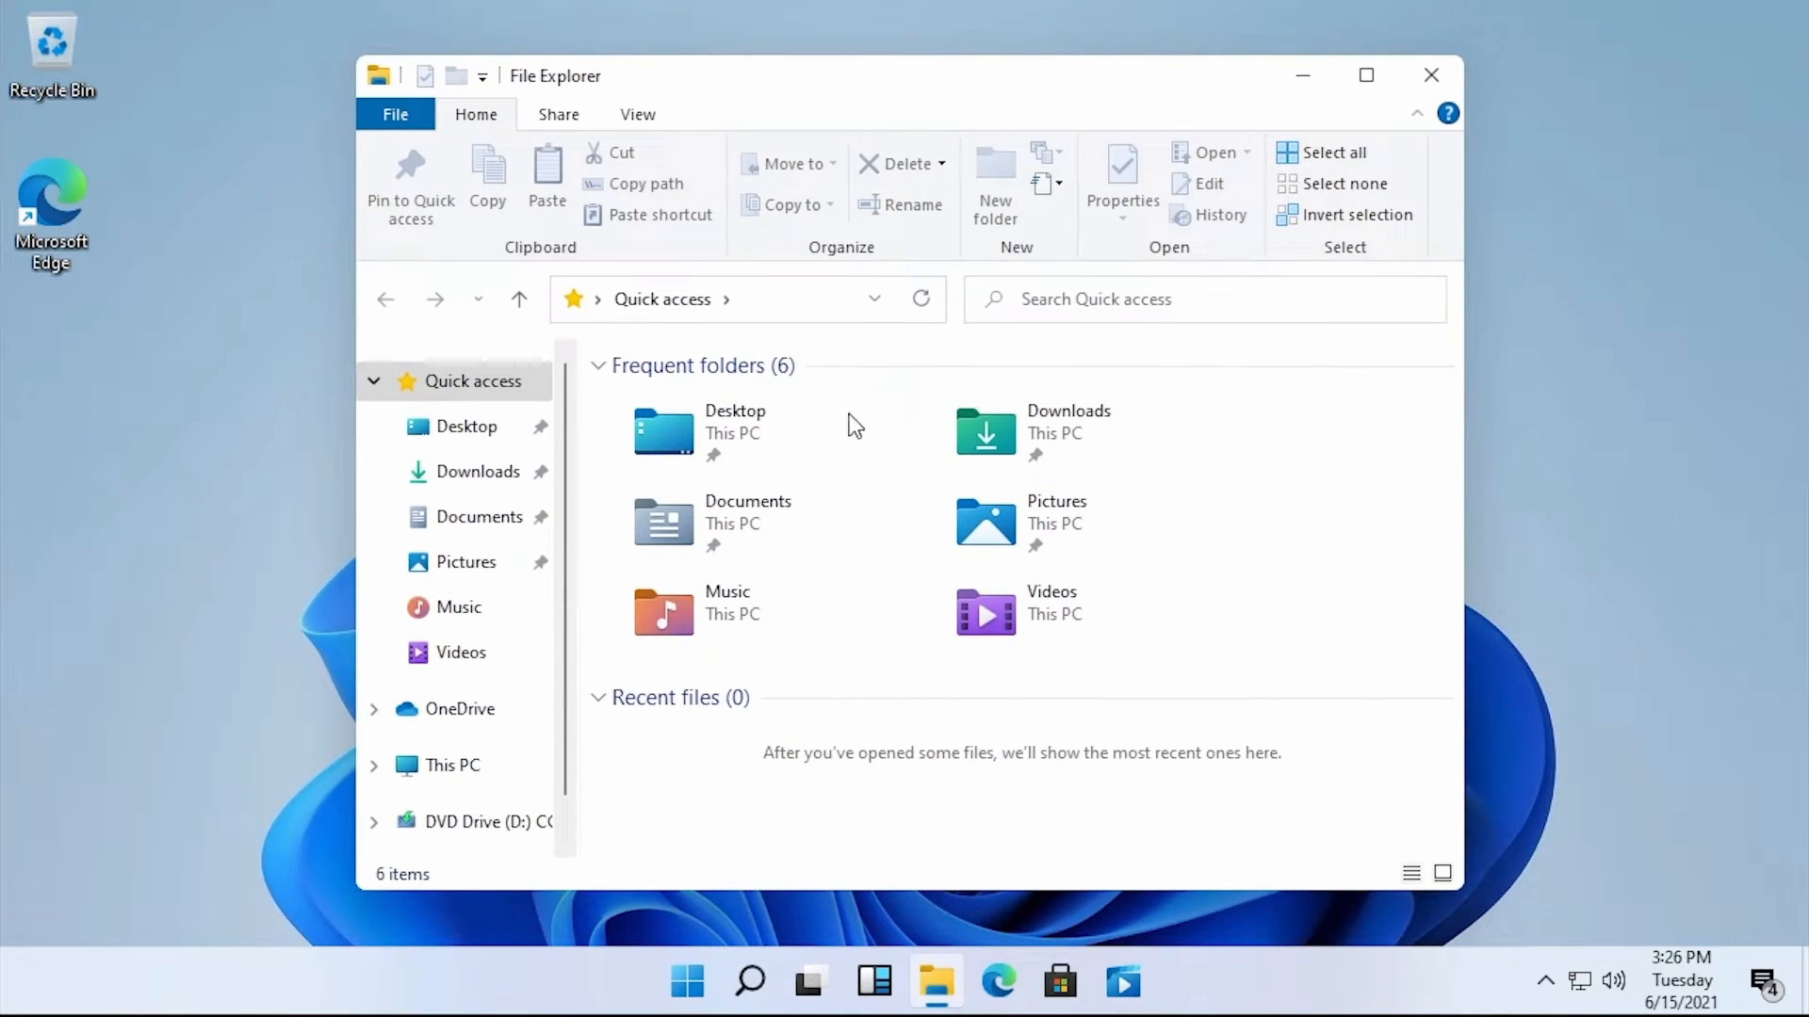
{"action": "left_click_drag", "start_coordinate": [1331, 672], "coordinate": [608, 426]}
{"action": "left_click", "coordinate": [1300, 530]}
{"action": "left_click_drag", "start_coordinate": [1278, 662], "coordinate": [680, 454]}
{"action": "left_click", "coordinate": [1320, 528]}
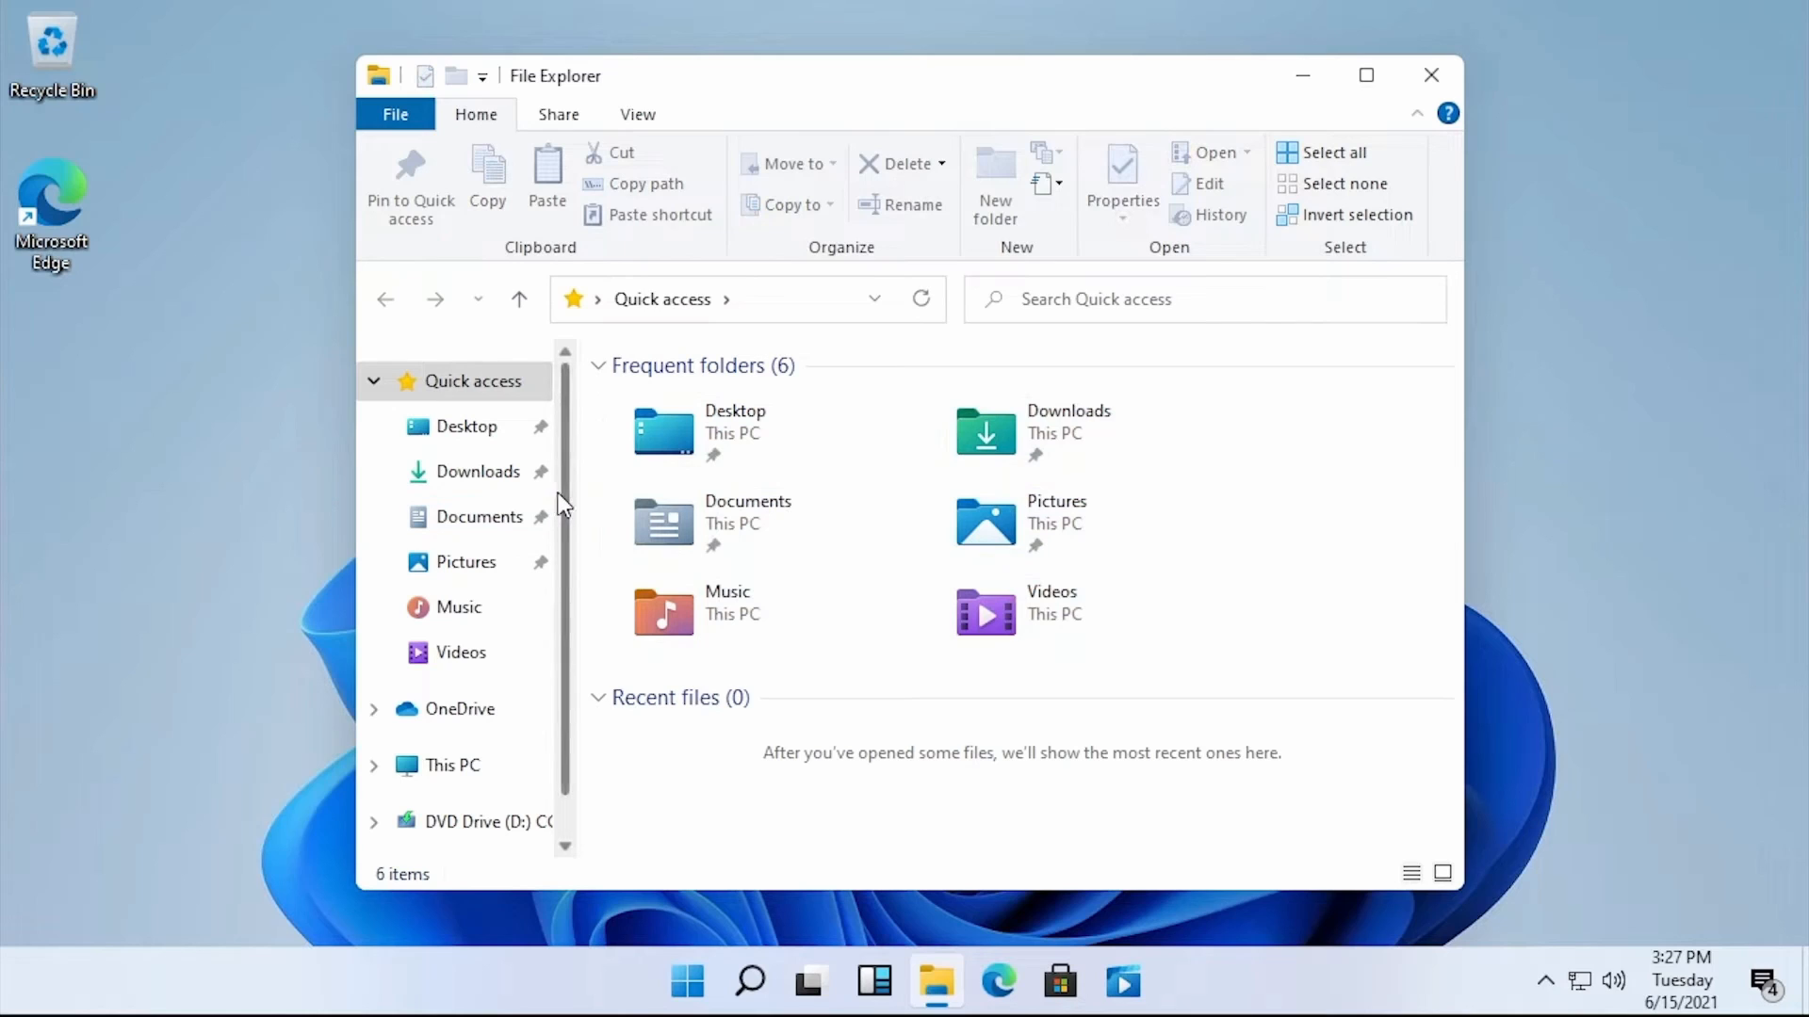
Go to This PC and open Local Disk (C:)
{"action": "left_click", "coordinate": [484, 762]}
{"action": "left_click_drag", "start_coordinate": [1330, 629], "coordinate": [585, 389]}
{"action": "left_click", "coordinate": [1327, 533]}
{"action": "left_click", "coordinate": [624, 716]}
{"action": "double_click", "coordinate": [623, 721]}
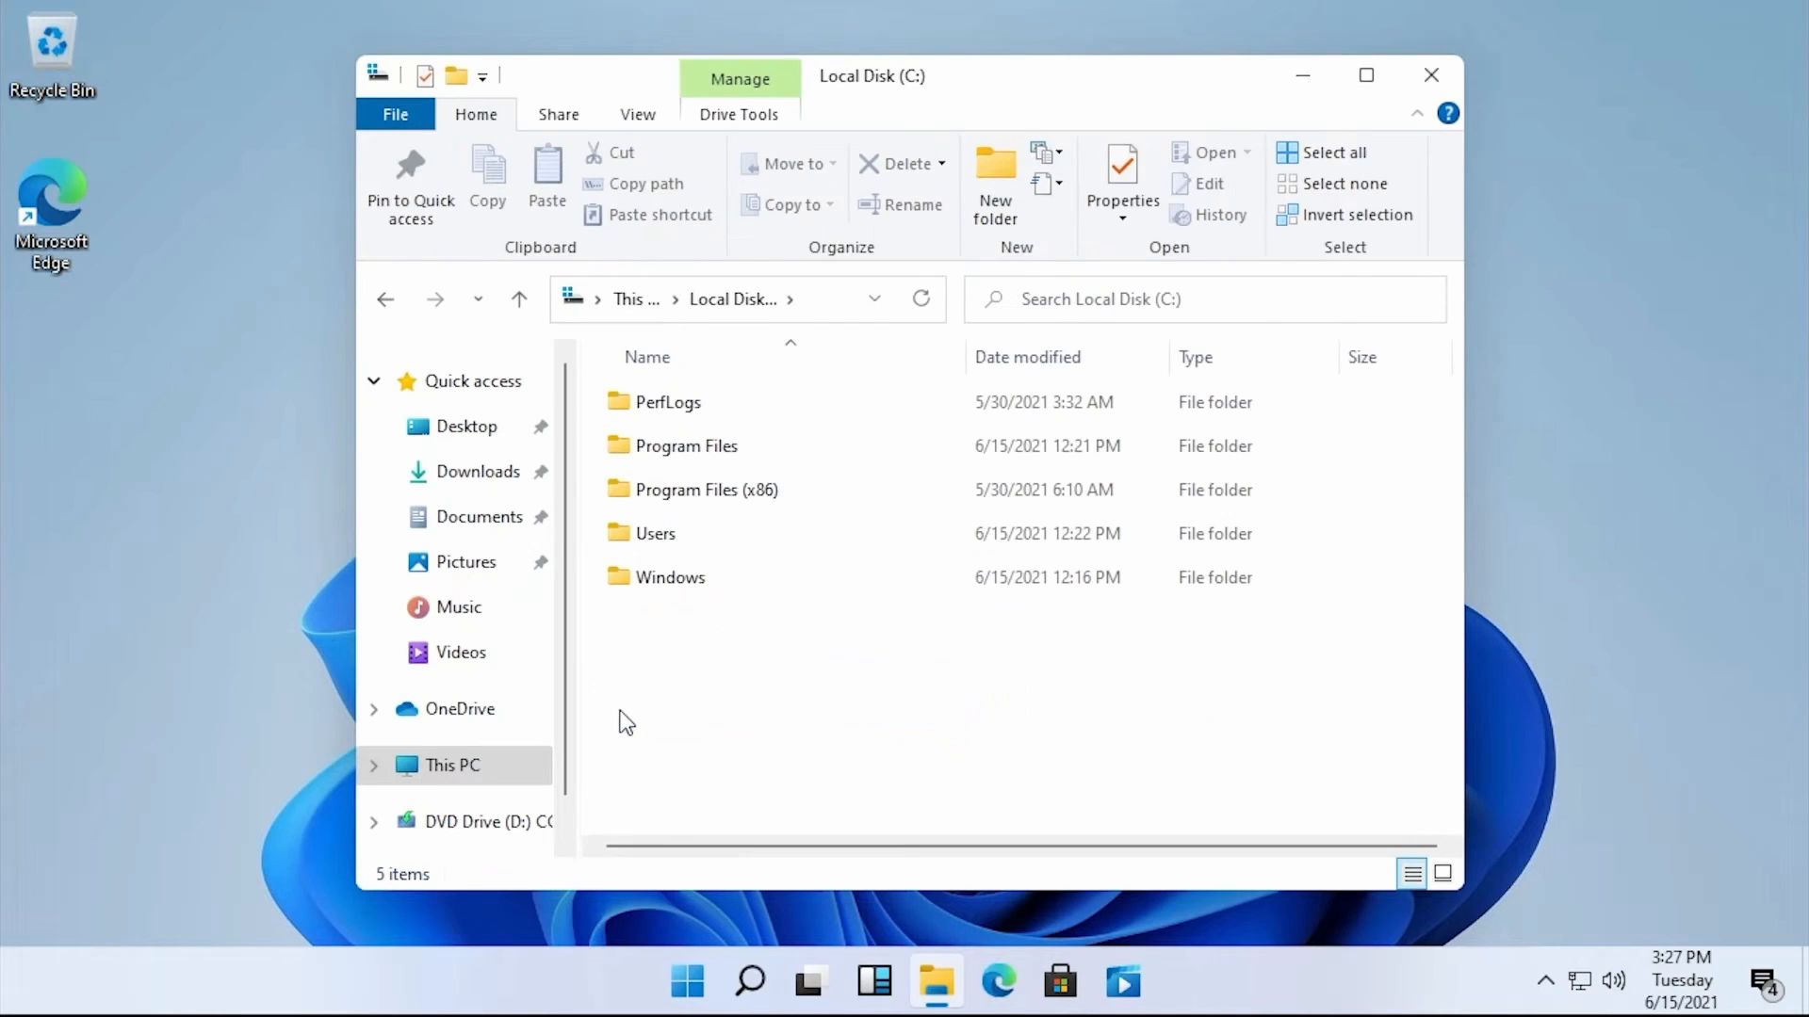
Show the view options for Local Disk (C:) and try box-selecting its folders, clearing the selection again
{"action": "left_click_drag", "start_coordinate": [716, 692], "coordinate": [665, 396]}
{"action": "left_click", "coordinate": [742, 671]}
{"action": "left_click", "coordinate": [638, 115]}
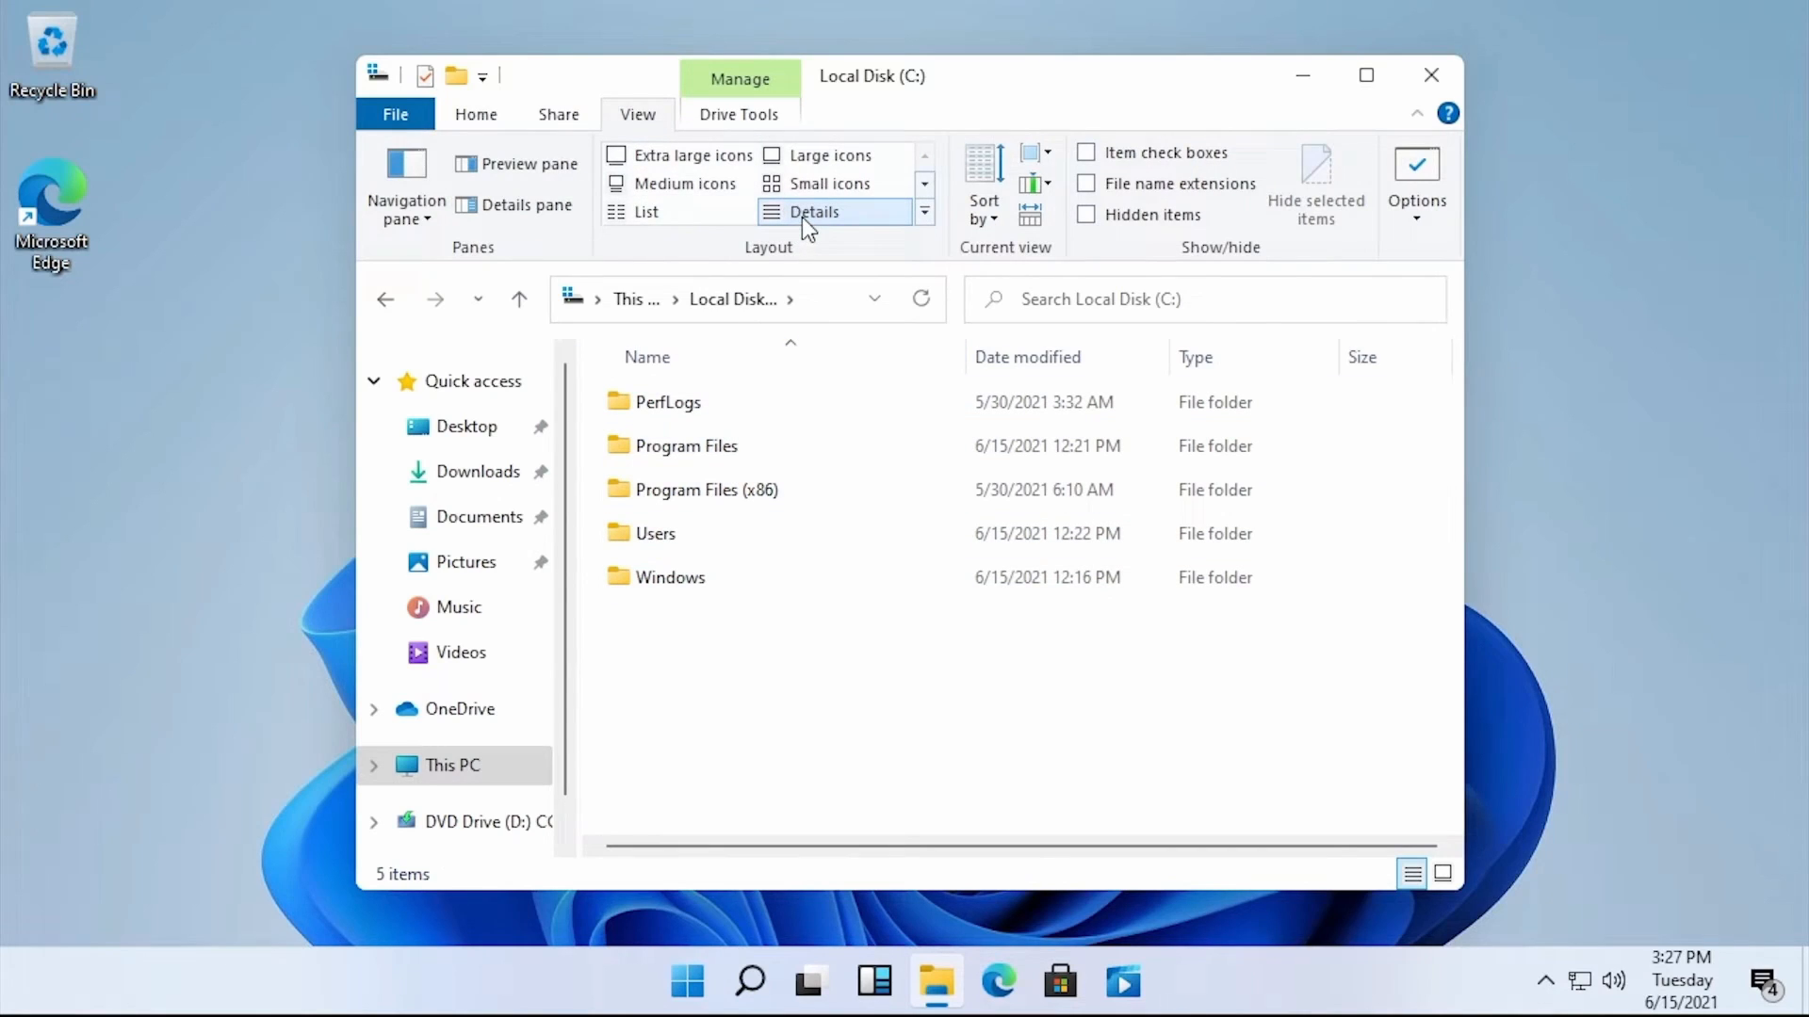
{"action": "left_click_drag", "start_coordinate": [714, 697], "coordinate": [586, 361]}
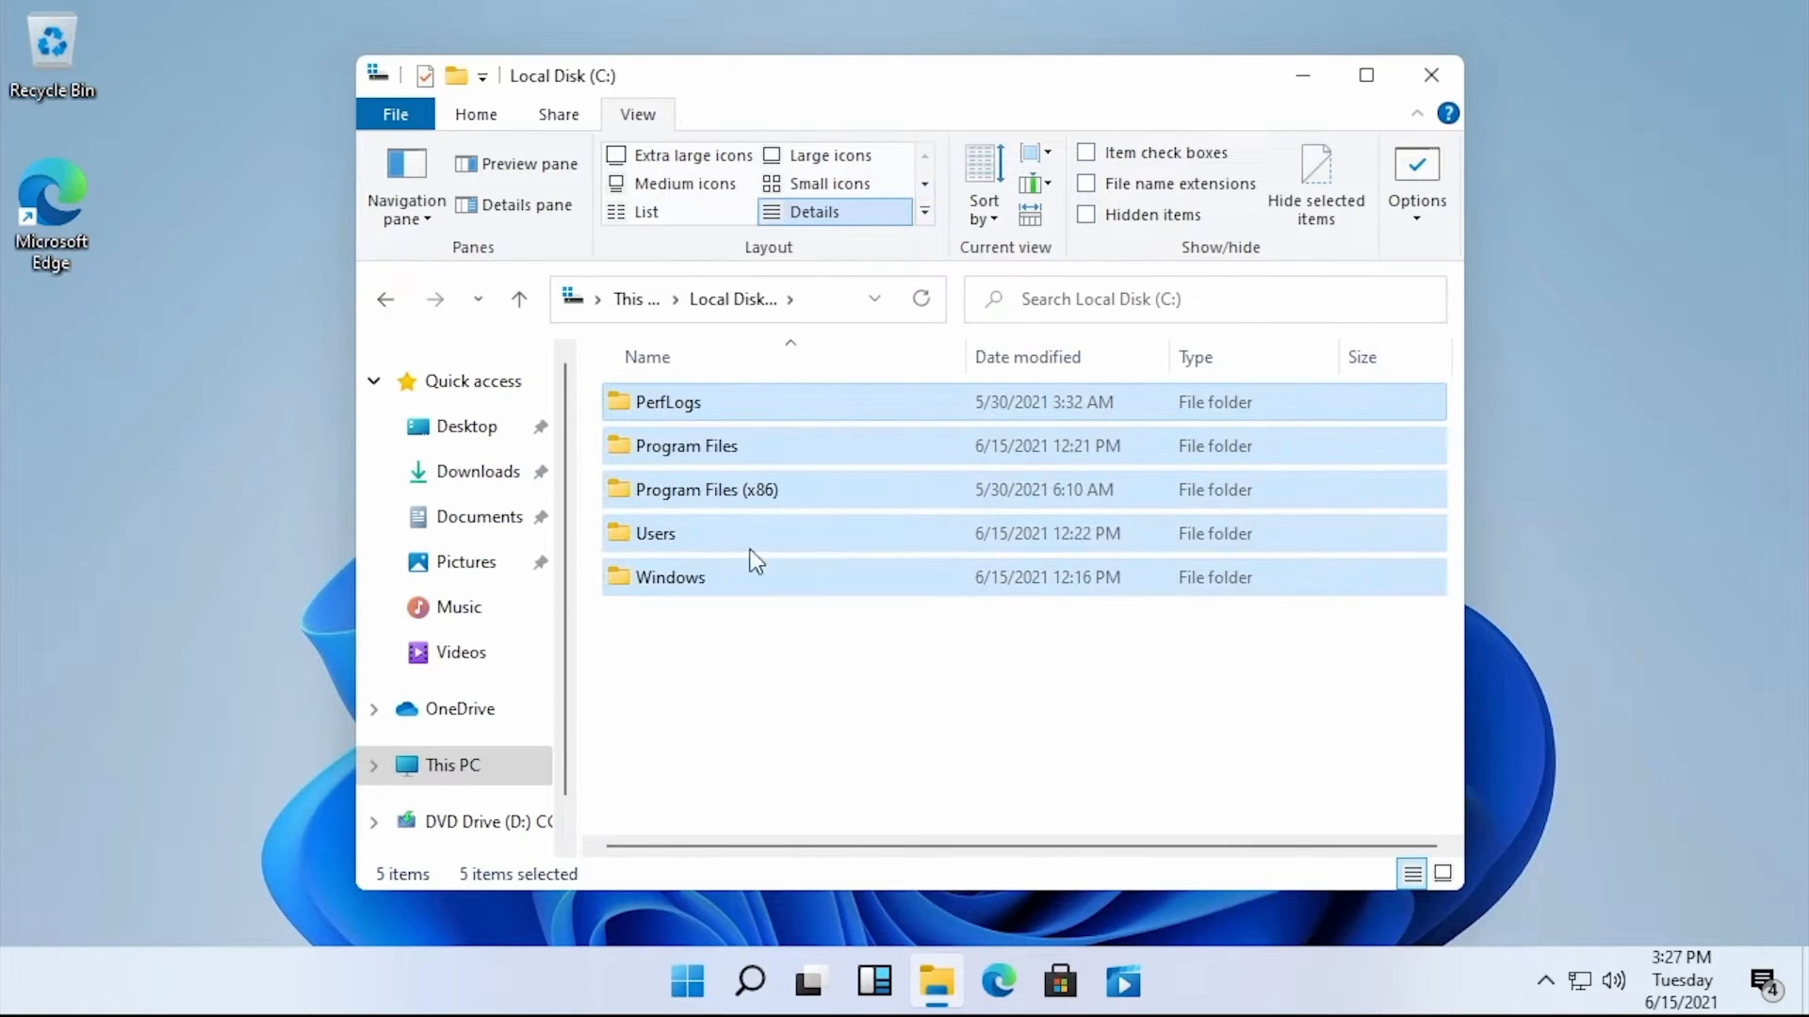
{"action": "left_click", "coordinate": [1295, 695]}
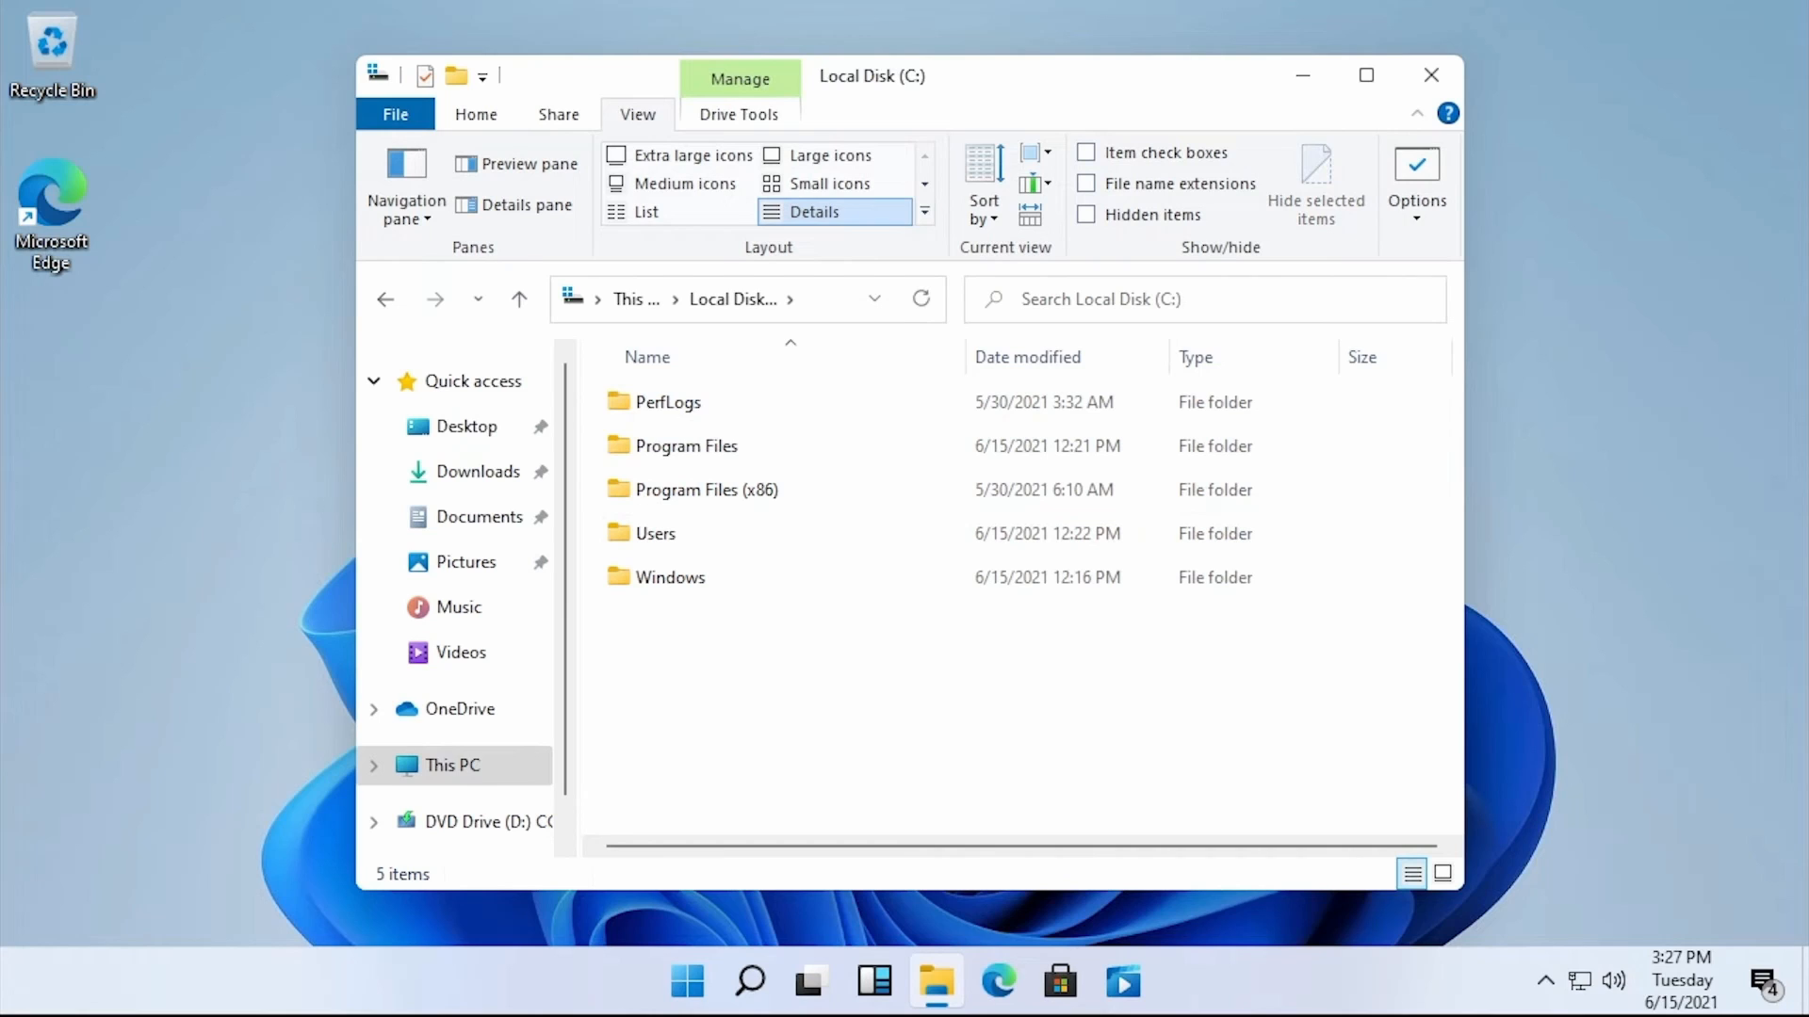
Bring the Games (G:) window over the Local Disk (C:) window for comparison and move it away again
{"action": "left_click_drag", "start_coordinate": [1808, 376], "coordinate": [490, 101]}
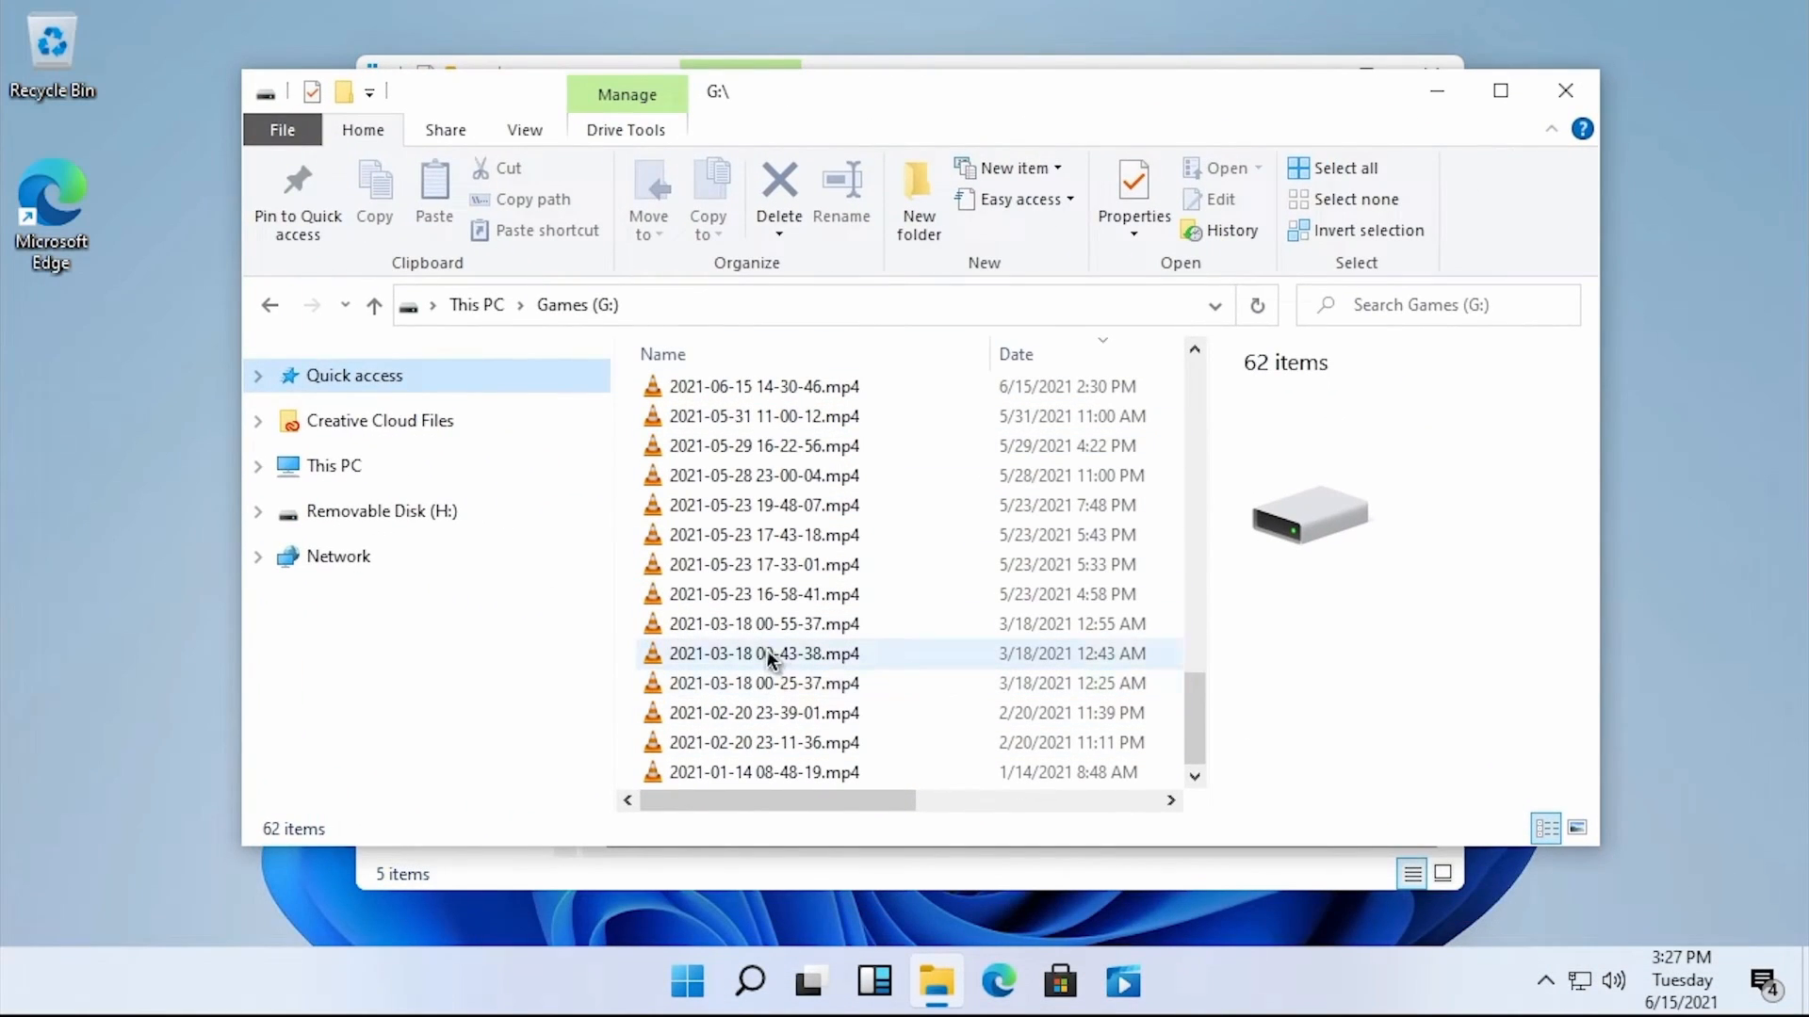
{"action": "left_click_drag", "start_coordinate": [744, 106], "coordinate": [1807, 273]}
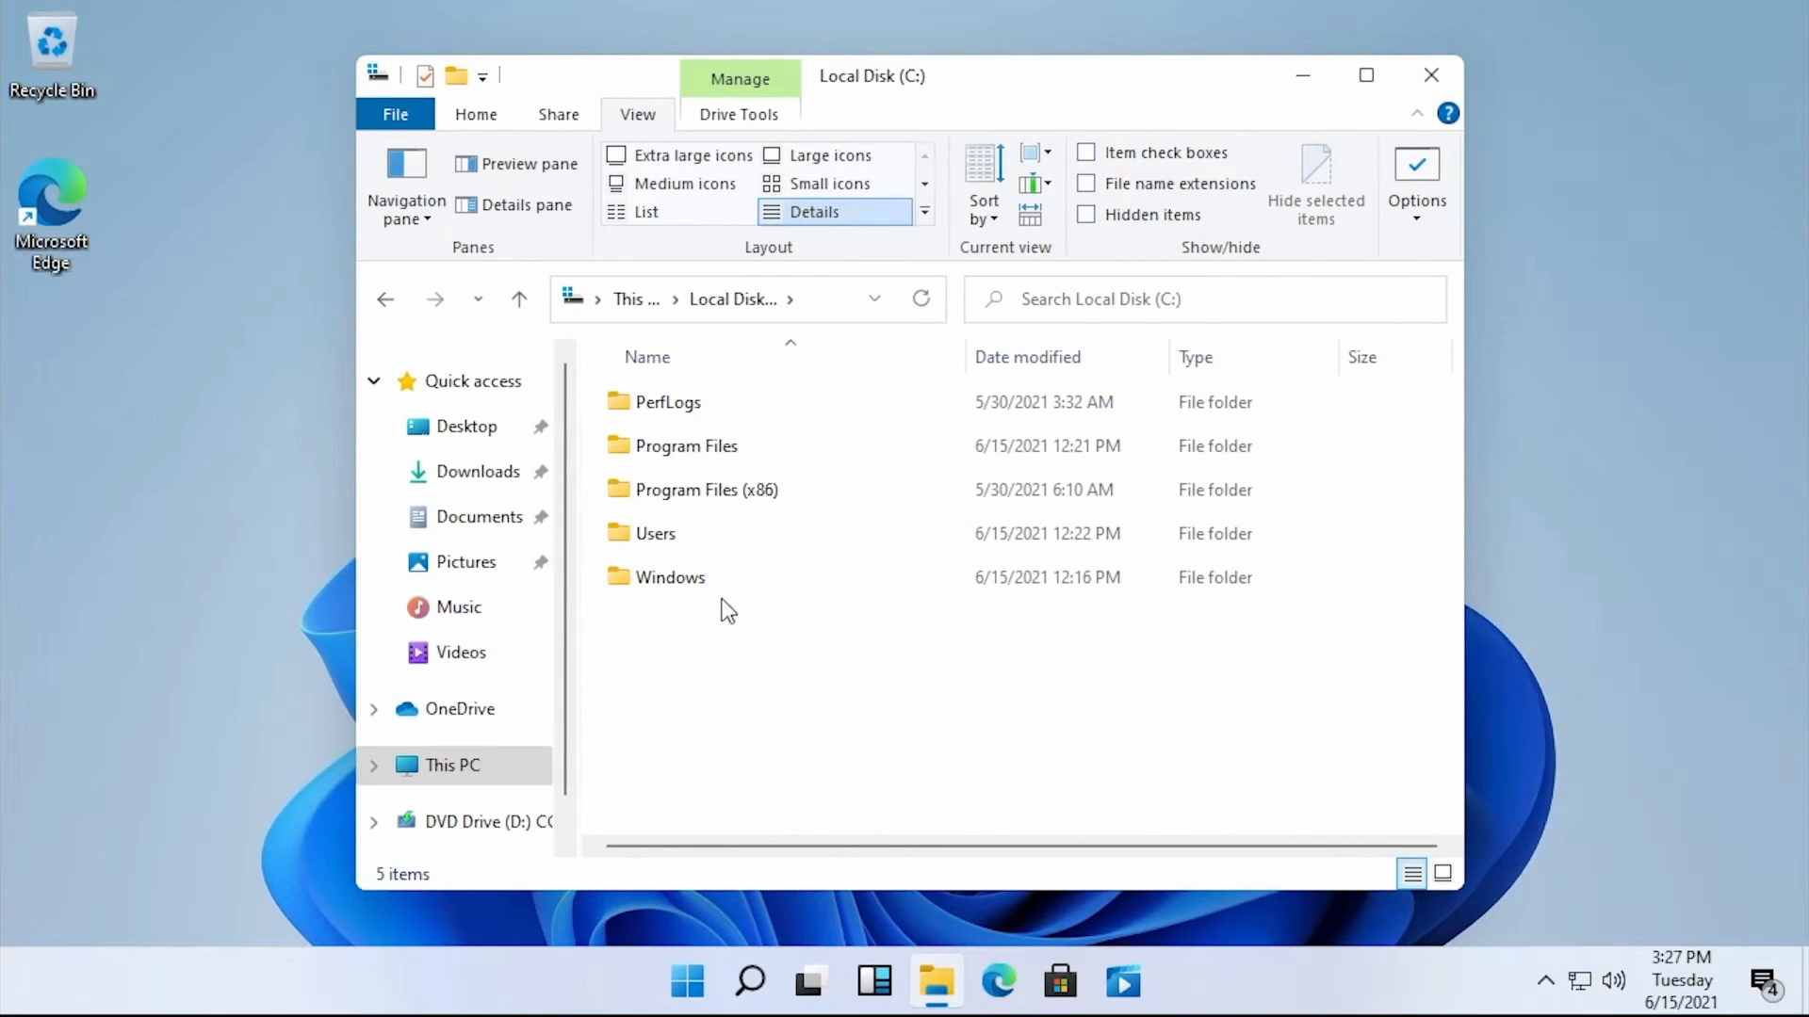
Open the Program Files (x86) folder and repeatedly maximize and restore its window
{"action": "double_click", "coordinate": [707, 489]}
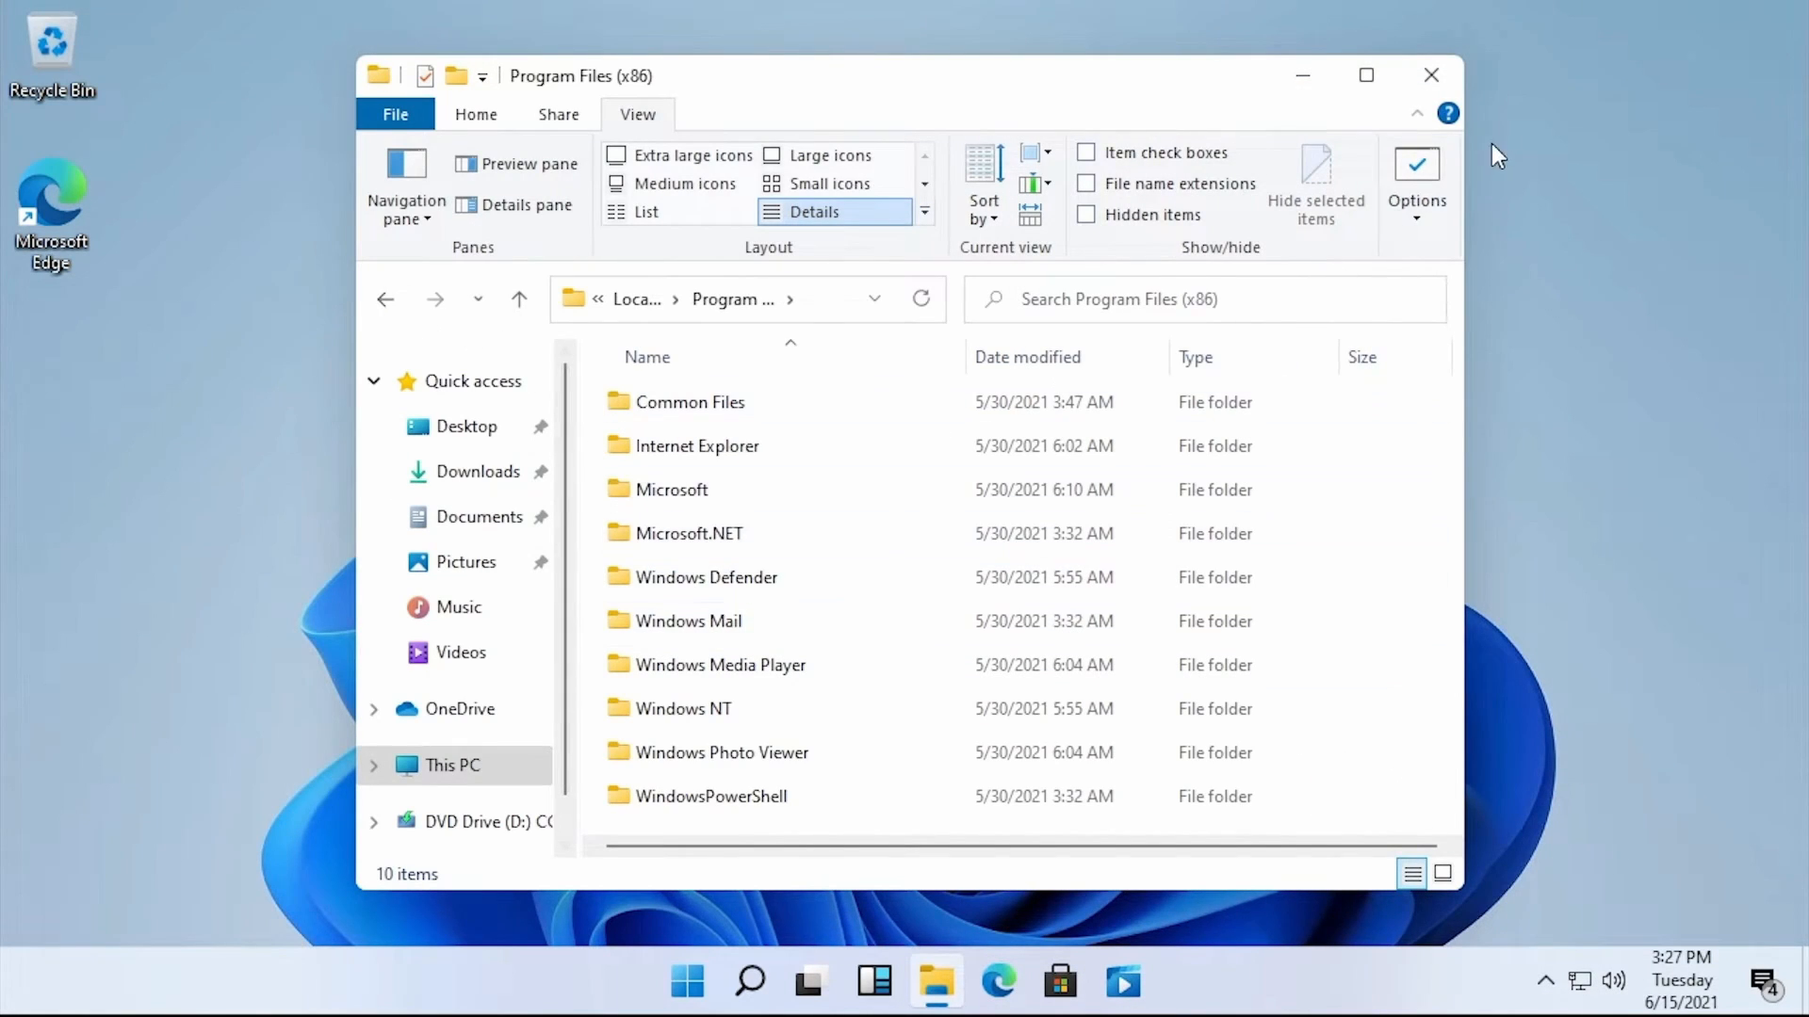
{"action": "left_click", "coordinate": [1366, 76]}
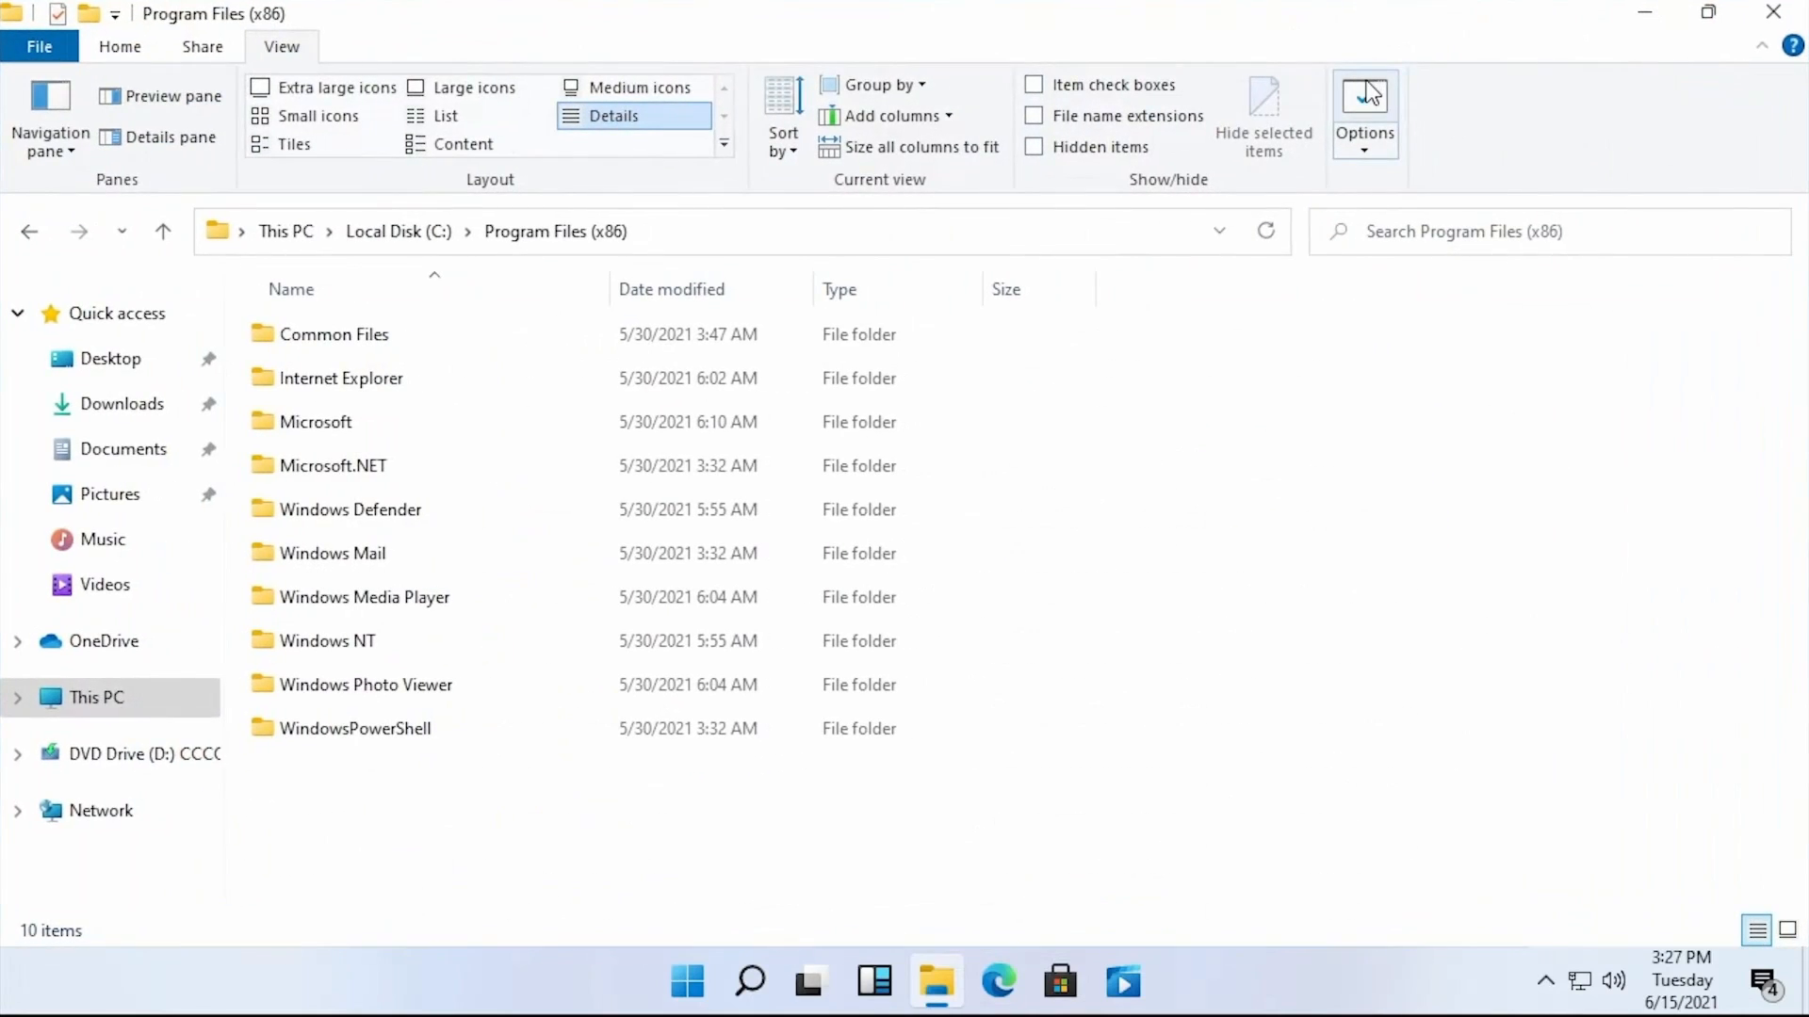
{"action": "left_click", "coordinate": [1708, 12]}
{"action": "double_click", "coordinate": [1320, 93]}
{"action": "left_click", "coordinate": [1707, 13]}
{"action": "left_click_drag", "start_coordinate": [980, 100], "coordinate": [1074, 108]}
{"action": "left_click", "coordinate": [1403, 77]}
{"action": "left_click", "coordinate": [1708, 11]}
Minimize the Program Files (x86) window, bring it back, and close it
{"action": "left_click", "coordinate": [1336, 79]}
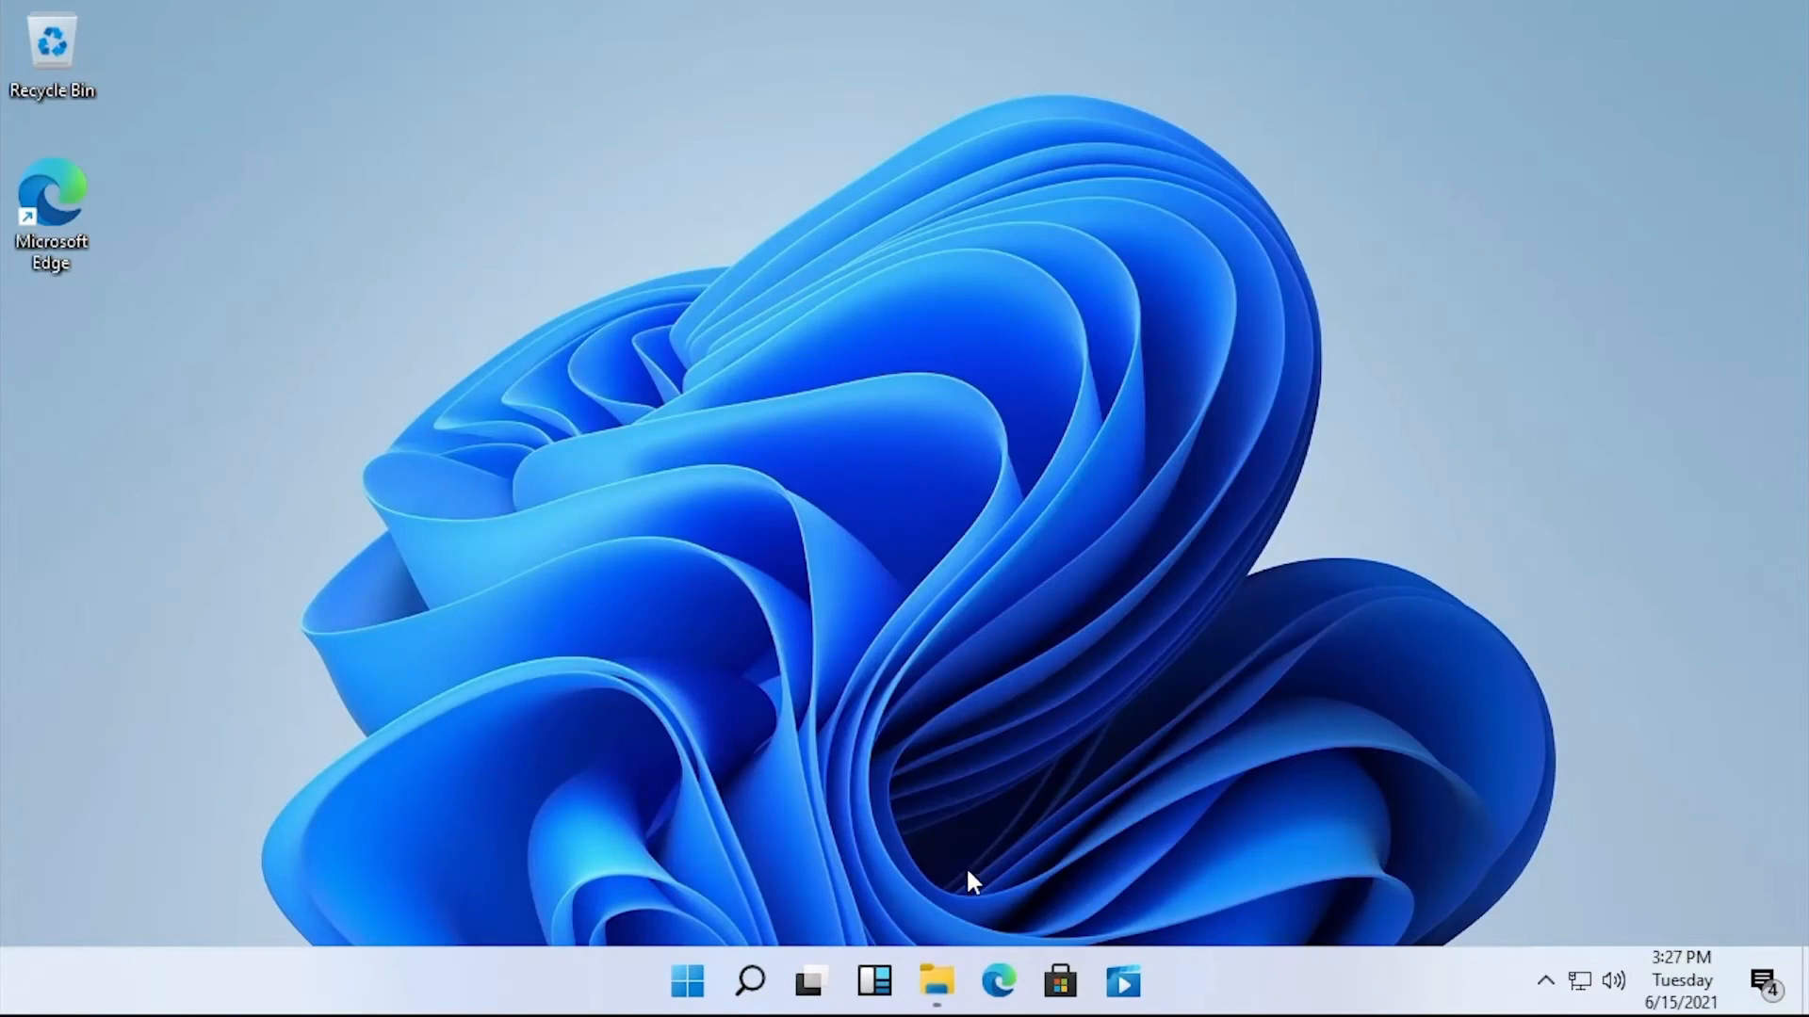
{"action": "left_click", "coordinate": [937, 985]}
{"action": "left_click", "coordinate": [1458, 76]}
{"action": "key", "text": "super+r"}
{"action": "key", "text": "Escape"}
{"action": "key", "text": "super+r"}
{"action": "key", "text": "Escape"}
Run winver to open the About Windows dialog, and move the dialog towards the middle of the desktop
{"action": "key", "text": "super+r"}
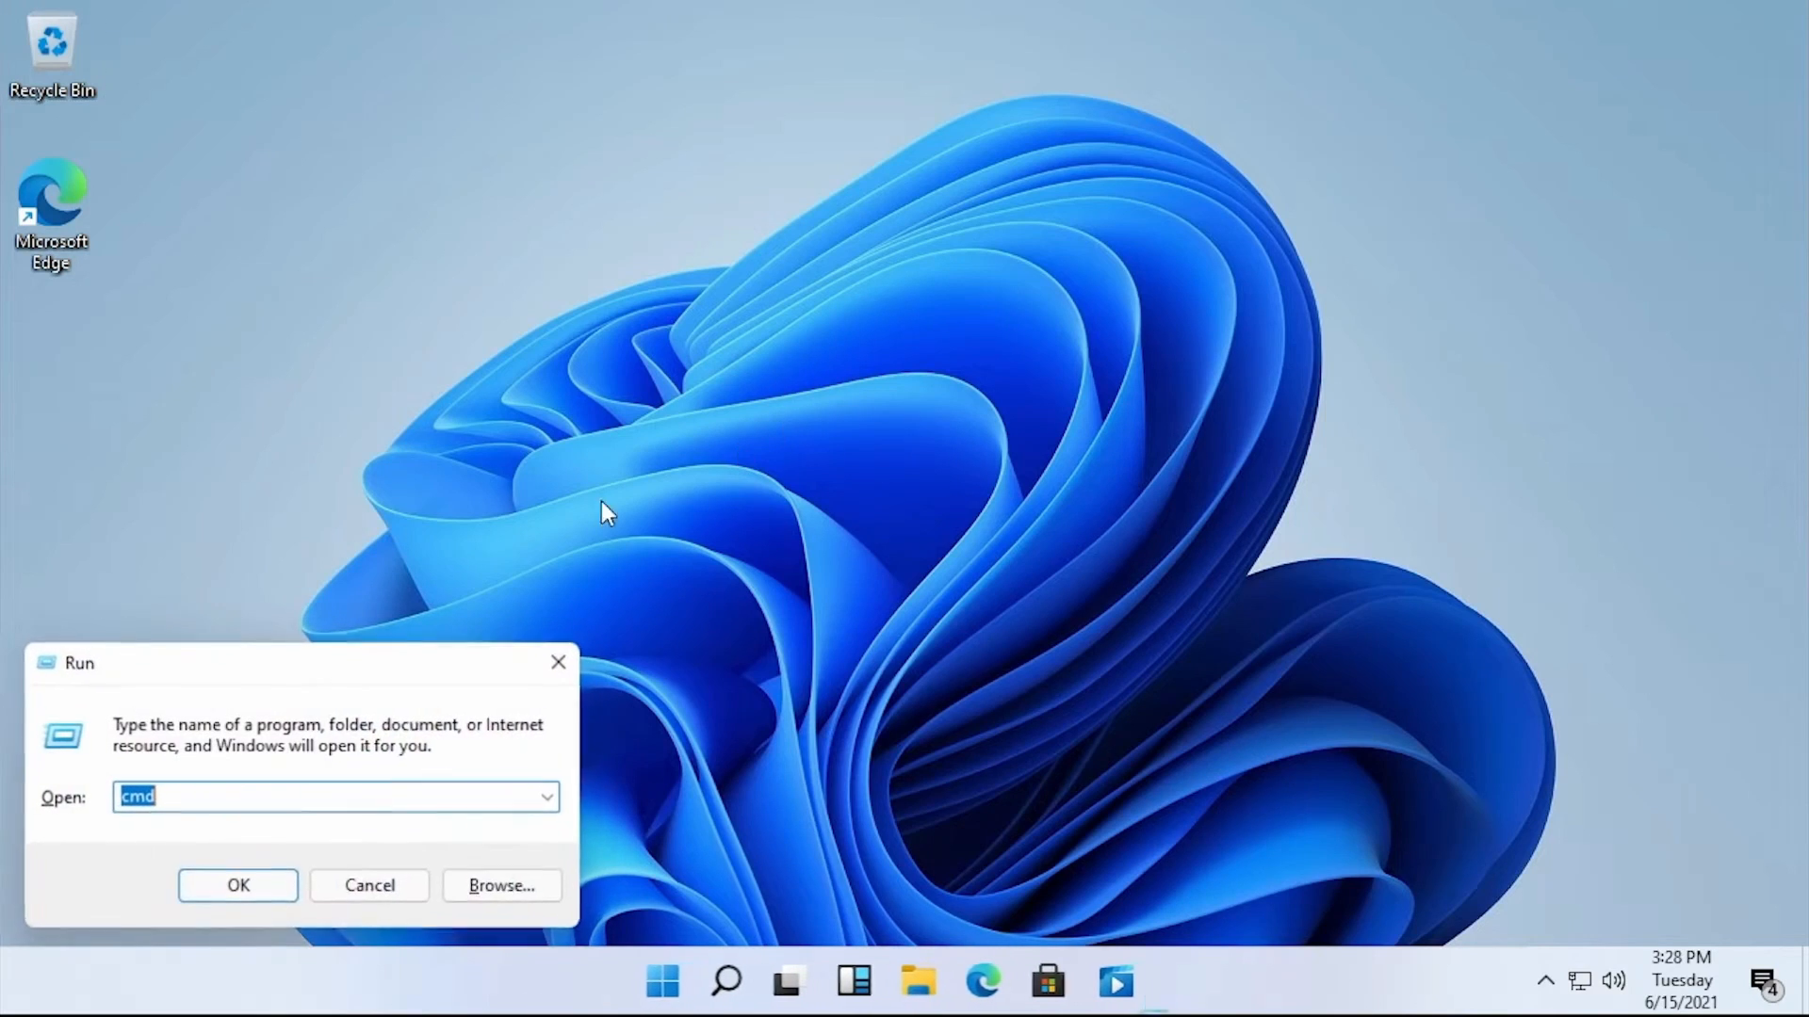
{"action": "type", "text": "winver"}
{"action": "key", "text": "Return"}
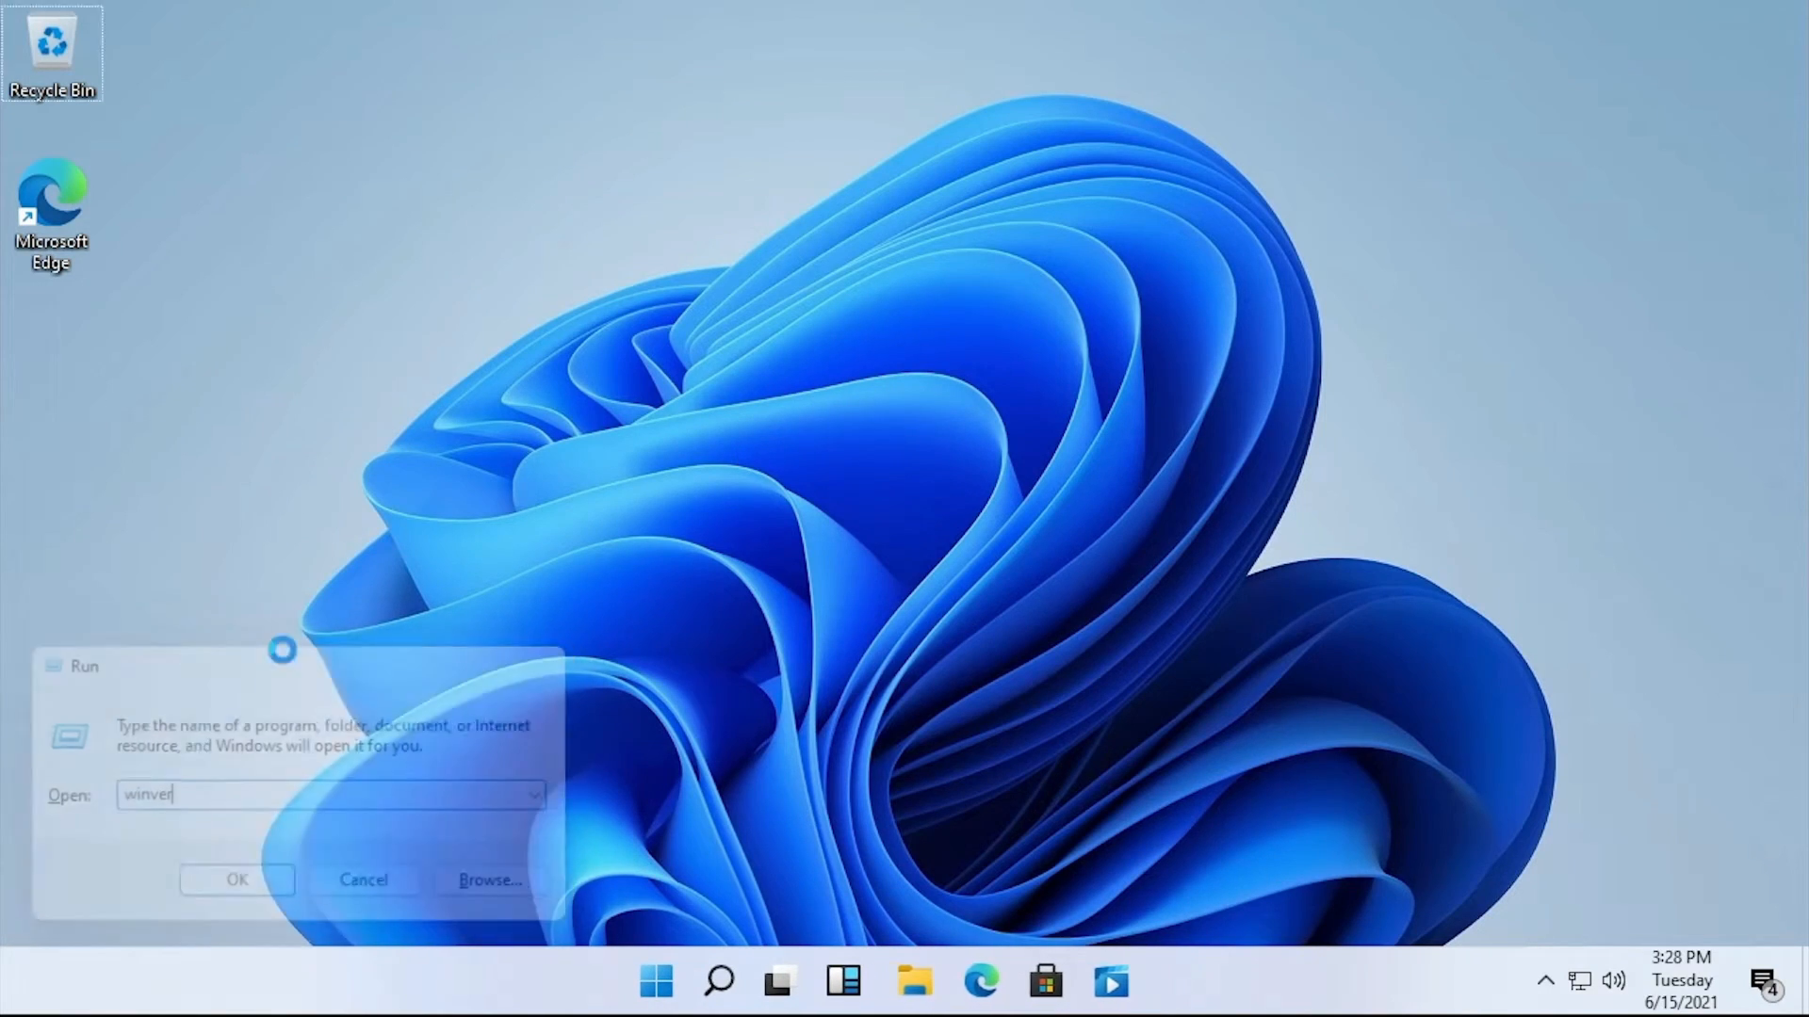
{"action": "left_click_drag", "start_coordinate": [507, 150], "coordinate": [825, 238]}
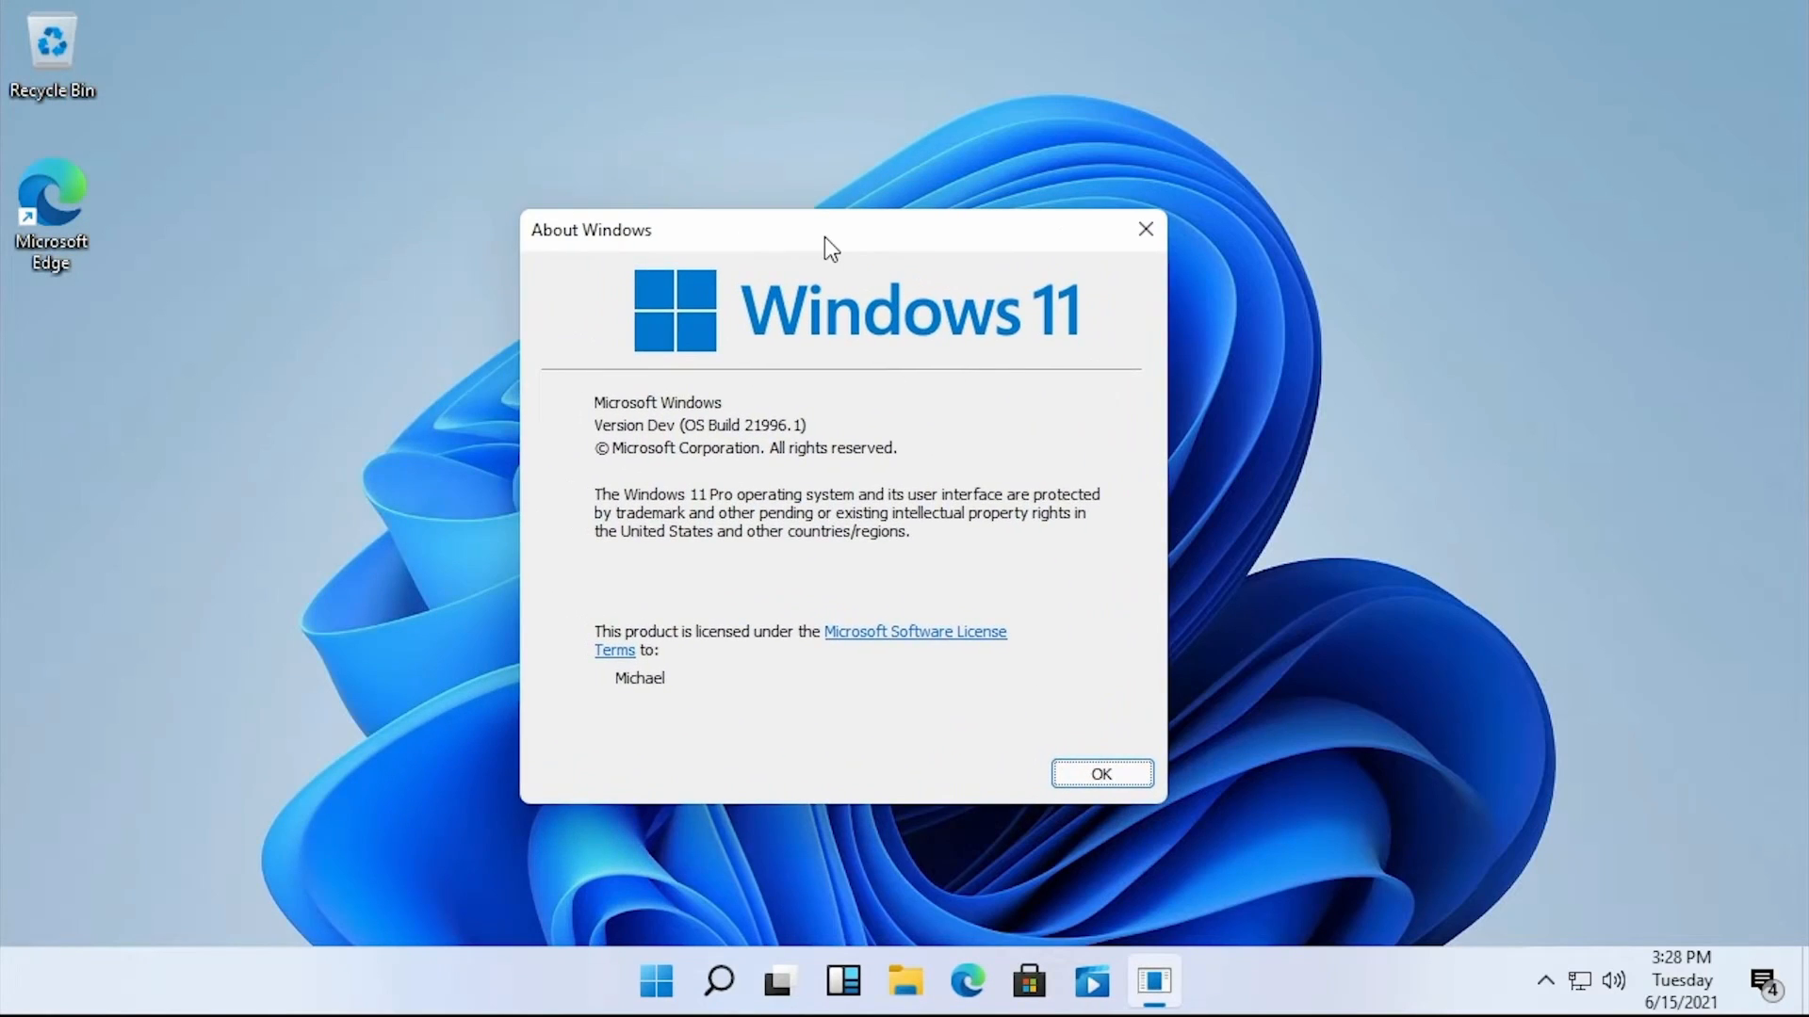